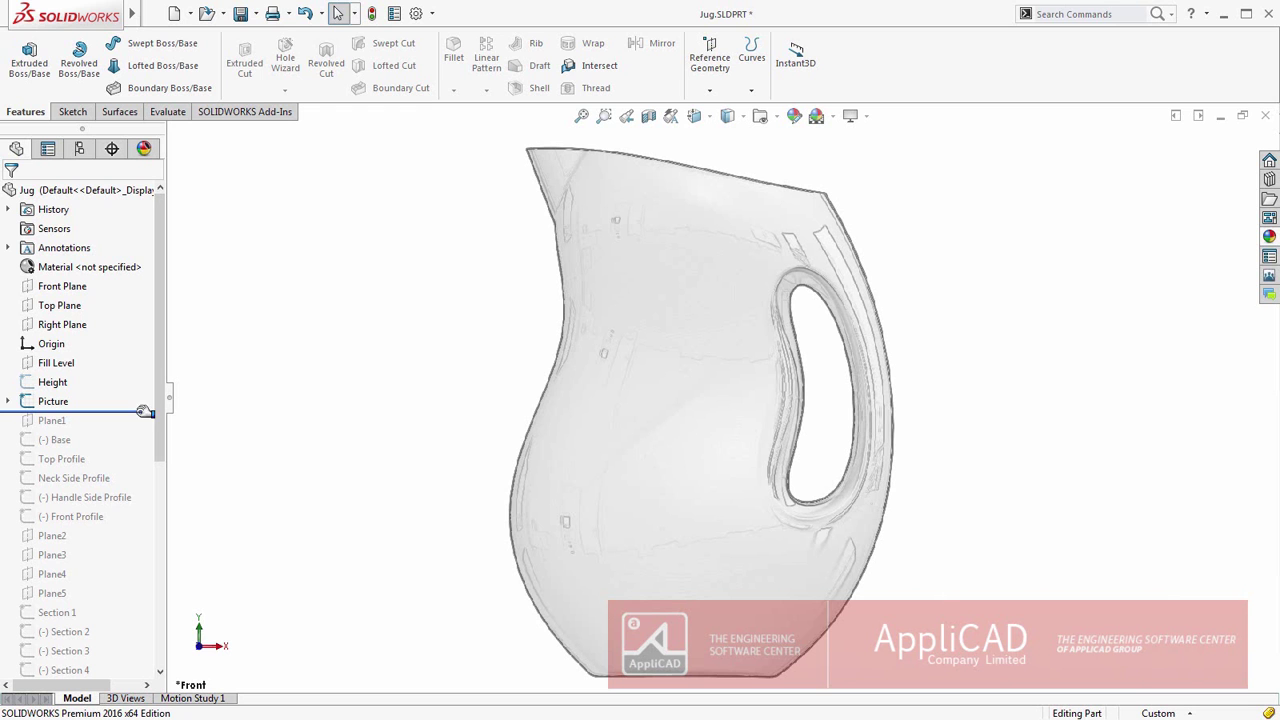
# - Roll the Jug back to just after Handle Side Profile and select the neck profile's vertical centreline
pyautogui.moveTo(144, 411); pyautogui.dragTo(144, 509)
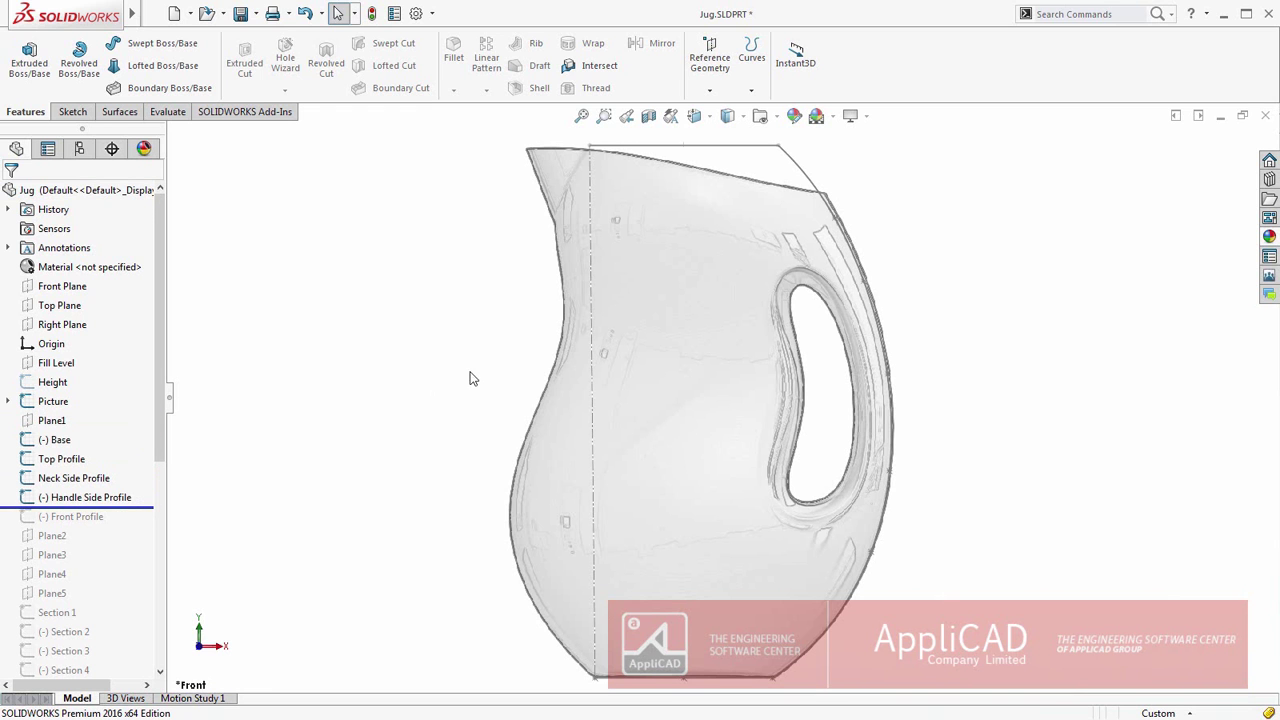
pyautogui.click(590, 335)
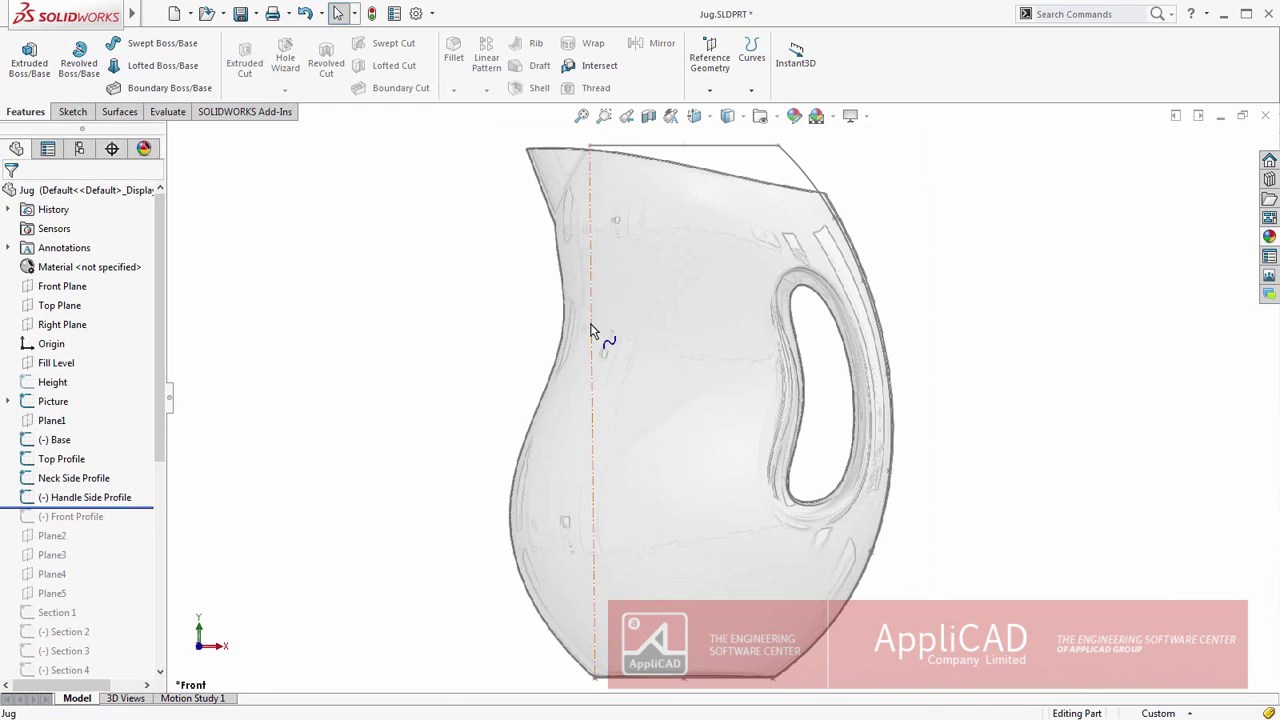
# - In the Neck Side Profile sketch, trace a style spline down the jug's left outline from the centreline top to the bottom
pyautogui.click(636, 258)
pyautogui.moveTo(361, 335); pyautogui.dragTo(366, 410, button='right')
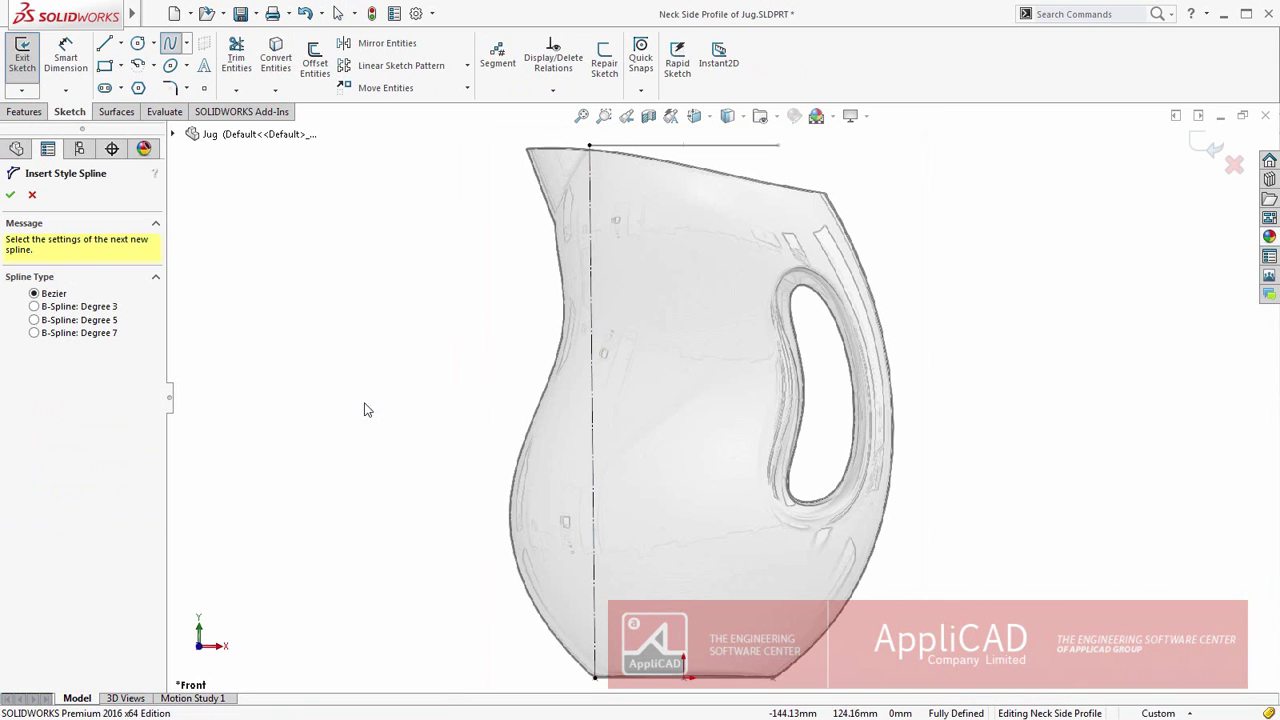
pyautogui.click(590, 147)
pyautogui.click(569, 183)
pyautogui.click(535, 239)
pyautogui.click(574, 299)
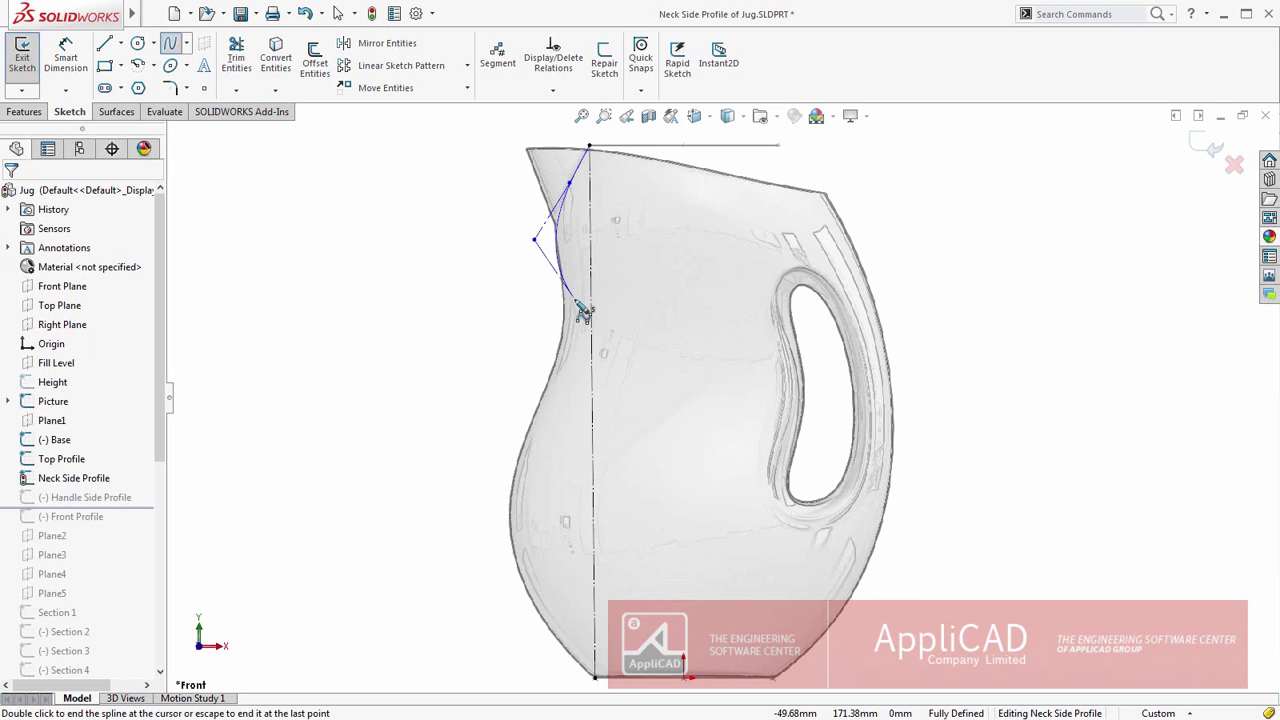
pyautogui.click(563, 386)
pyautogui.click(490, 477)
pyautogui.click(499, 571)
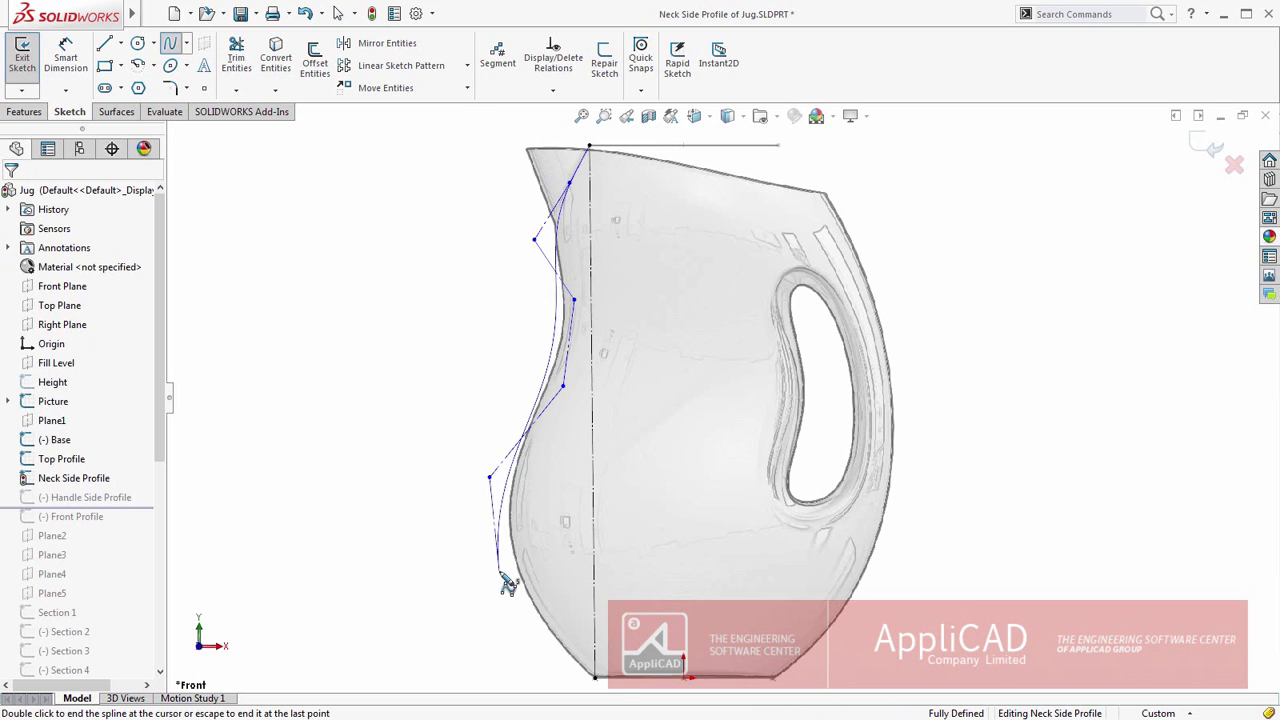
pyautogui.doubleClick(596, 682)
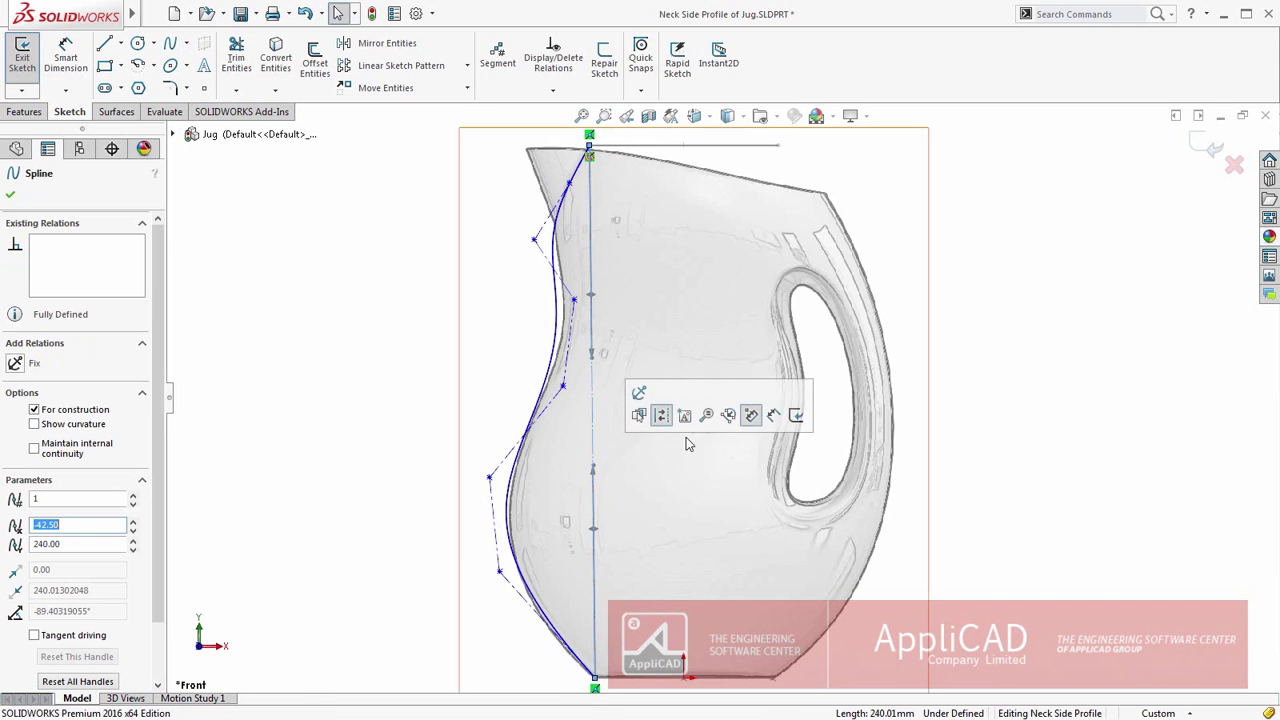
# - Replace the old neck spline with the new style spline using Replace Entity
pyautogui.click(728, 415)
pyautogui.click(512, 528)
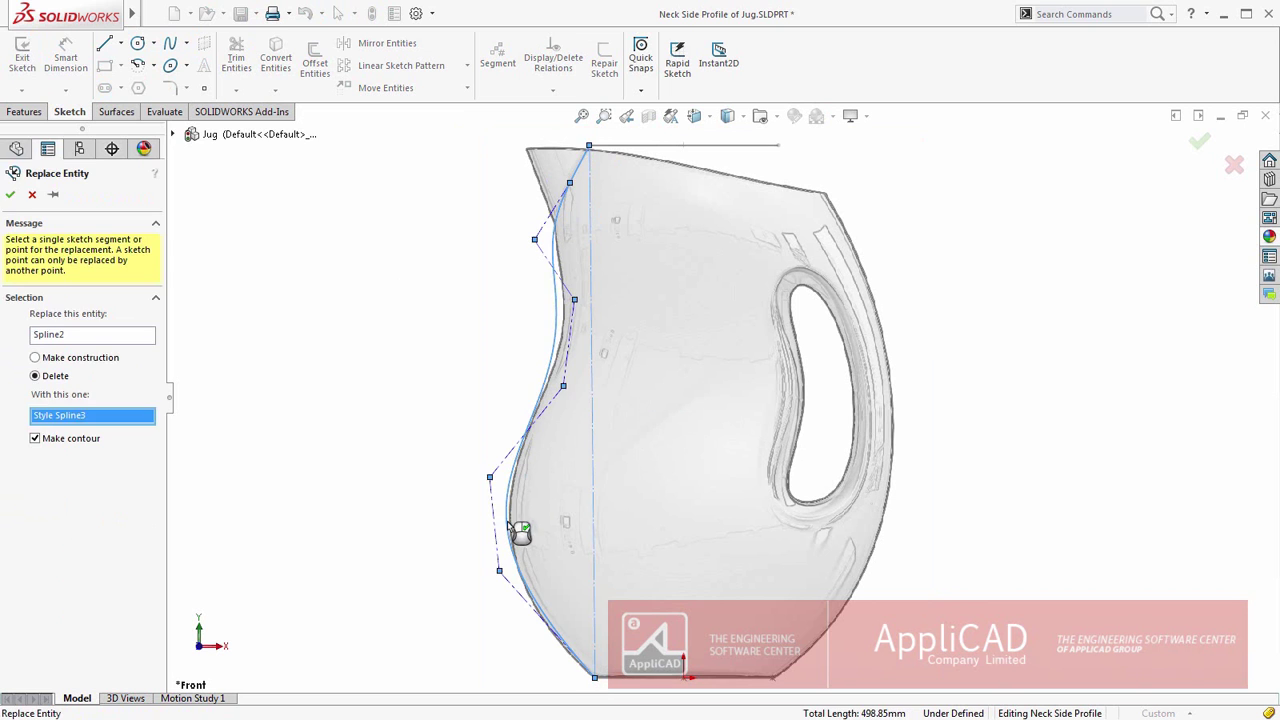
pyautogui.press('Return')
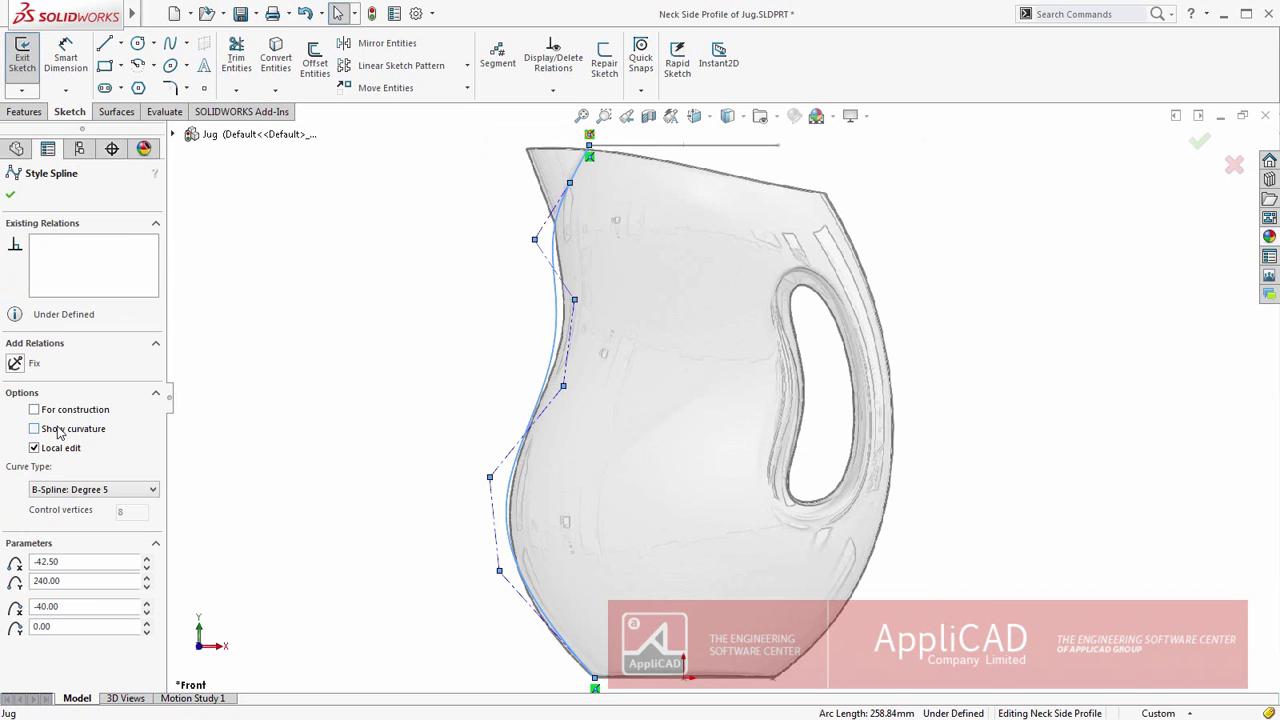
# - Show curvature combs, drag control vertices to smooth the neck curve, and exit the sketch
pyautogui.click(59, 432)
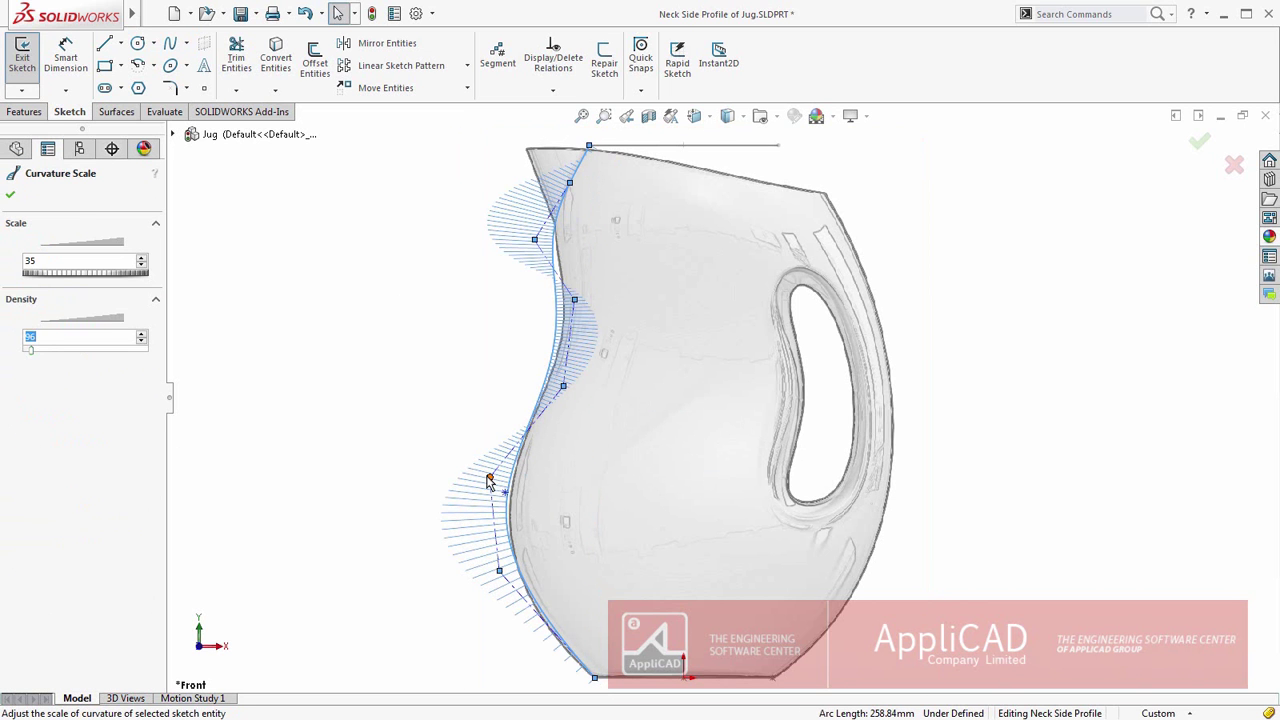
pyautogui.moveTo(490, 480); pyautogui.dragTo(493, 488)
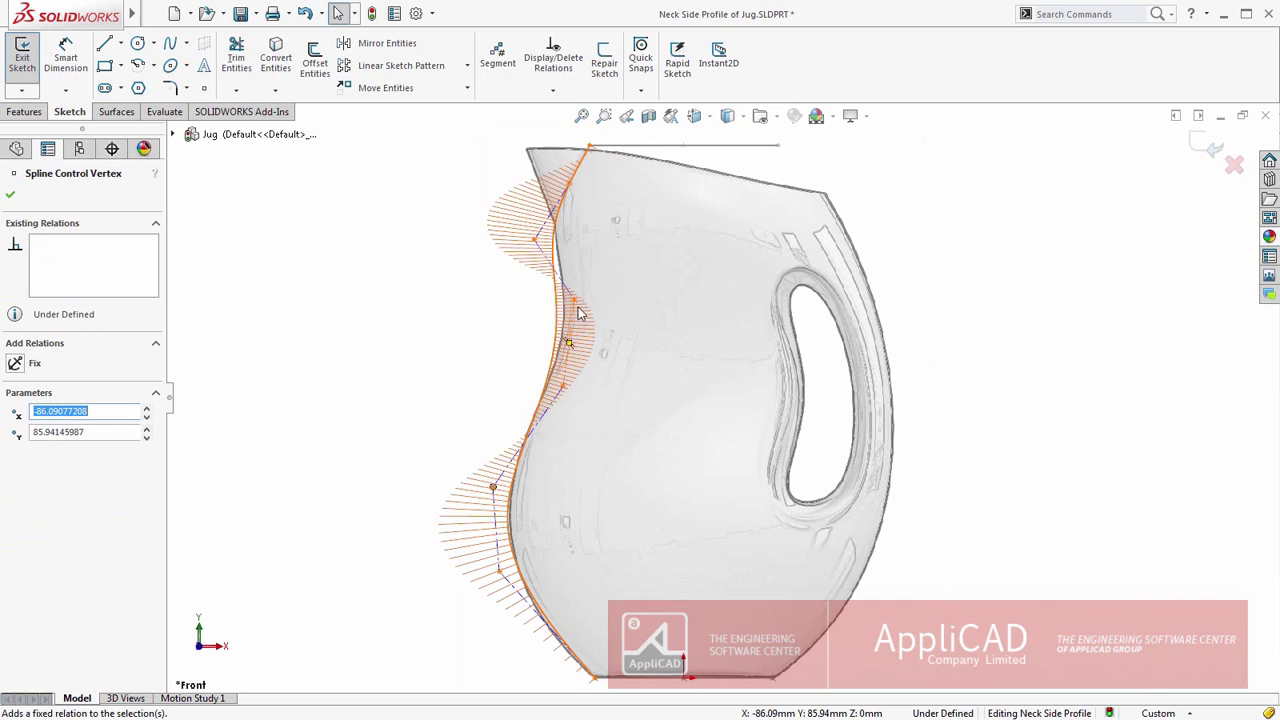
pyautogui.moveTo(574, 302); pyautogui.dragTo(596, 289)
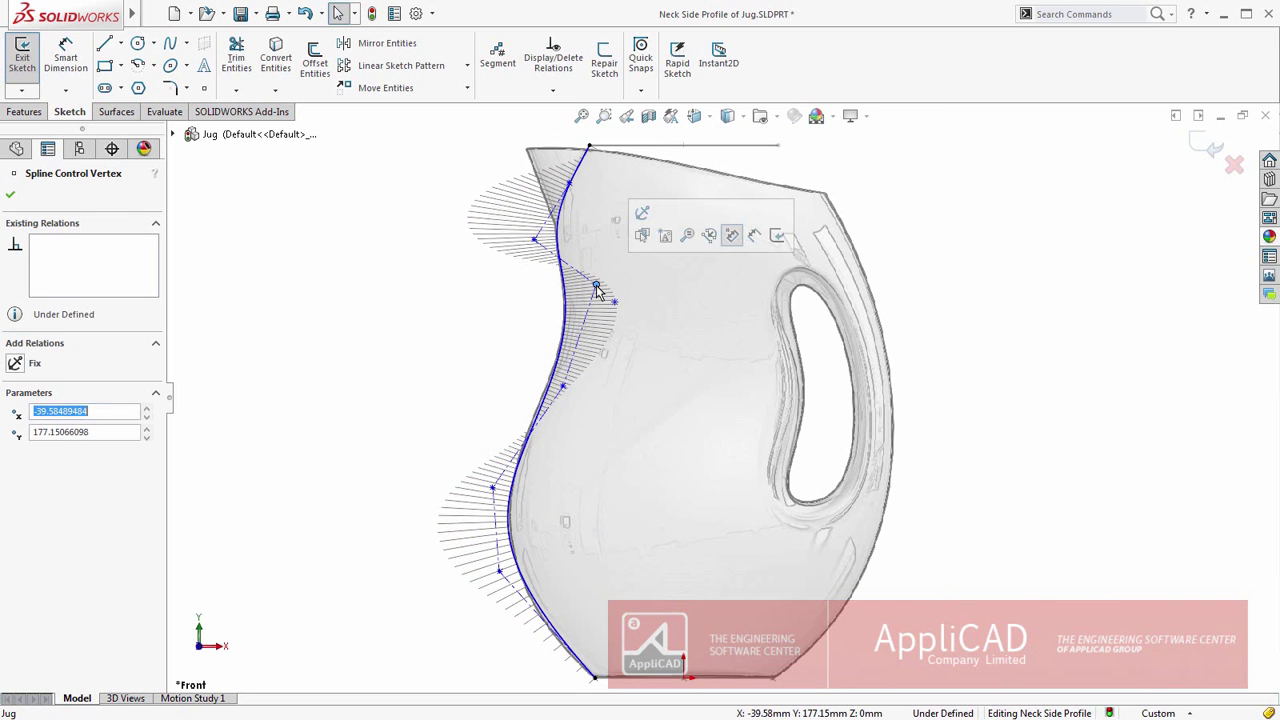
pyautogui.click(776, 235)
# - Convert the Handle Side Profile spline into a degree-5 B-spline style spline
pyautogui.click(856, 258)
pyautogui.click(900, 181)
pyautogui.click(856, 232)
pyautogui.rightClick(850, 236)
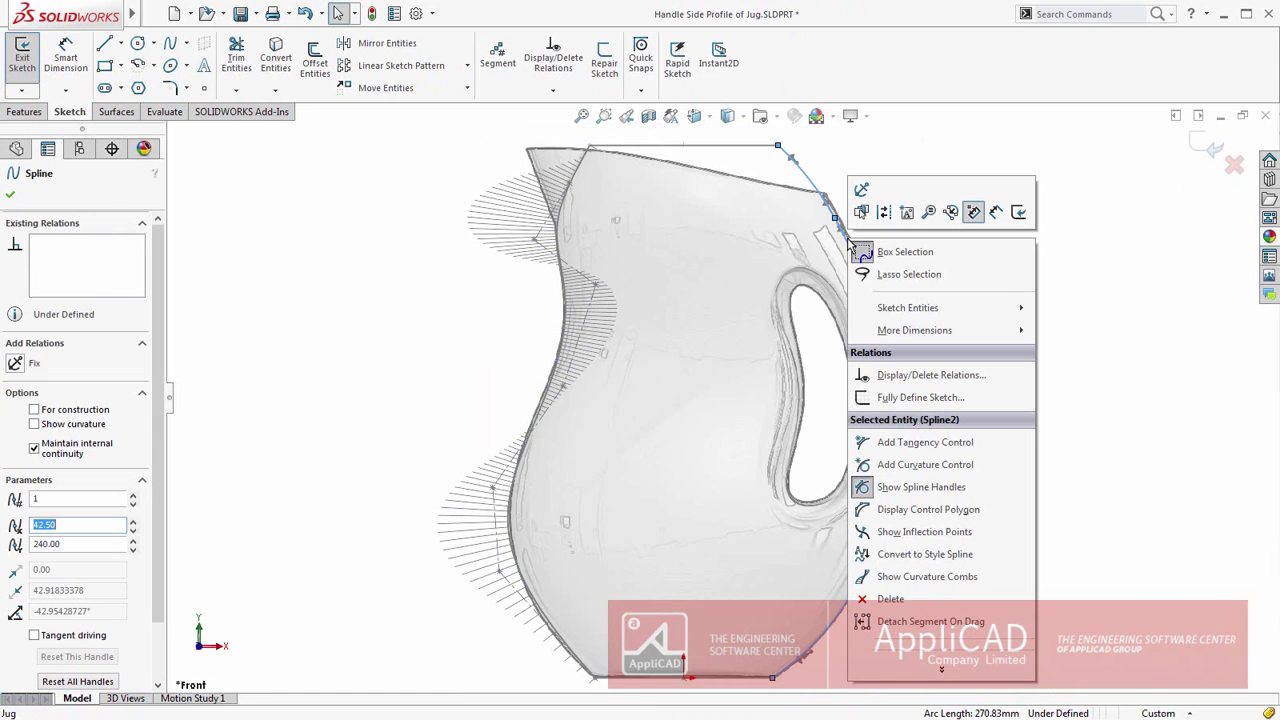
pyautogui.click(910, 554)
pyautogui.click(130, 490)
pyautogui.click(124, 526)
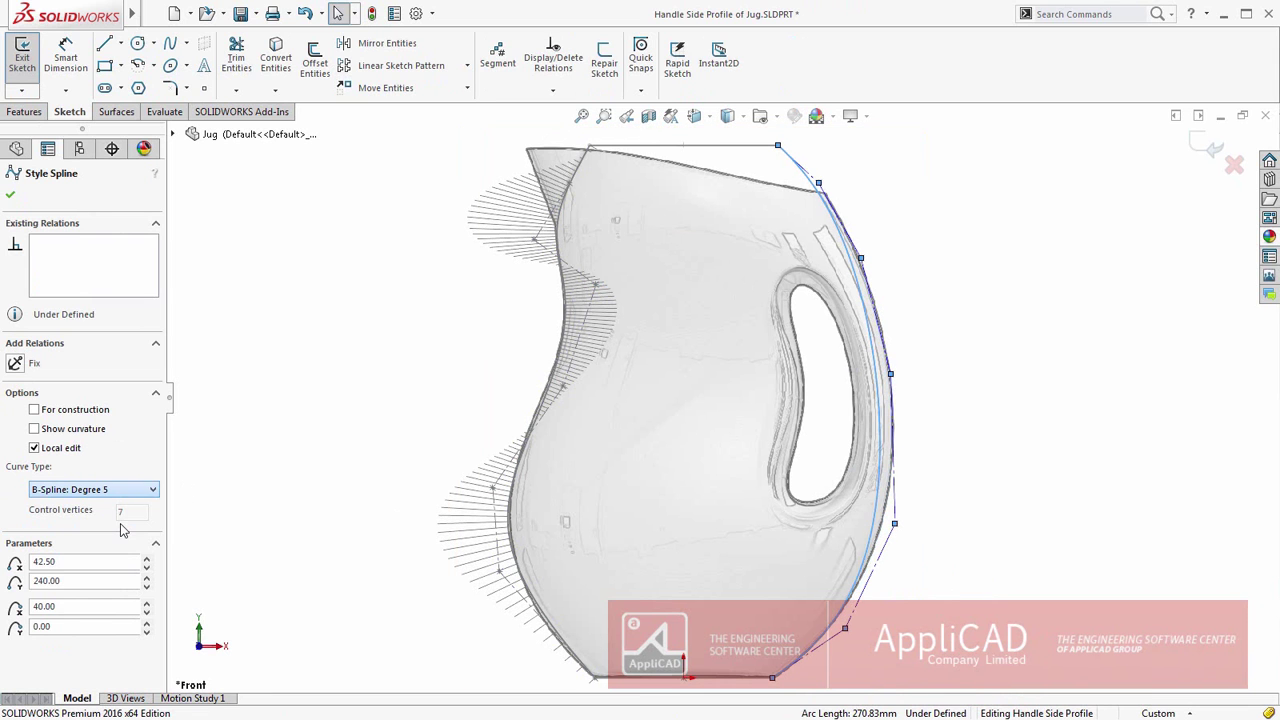
# - Show curvature combs, drag two control vertices to smooth the handle curve, and exit the sketch
pyautogui.click(36, 429)
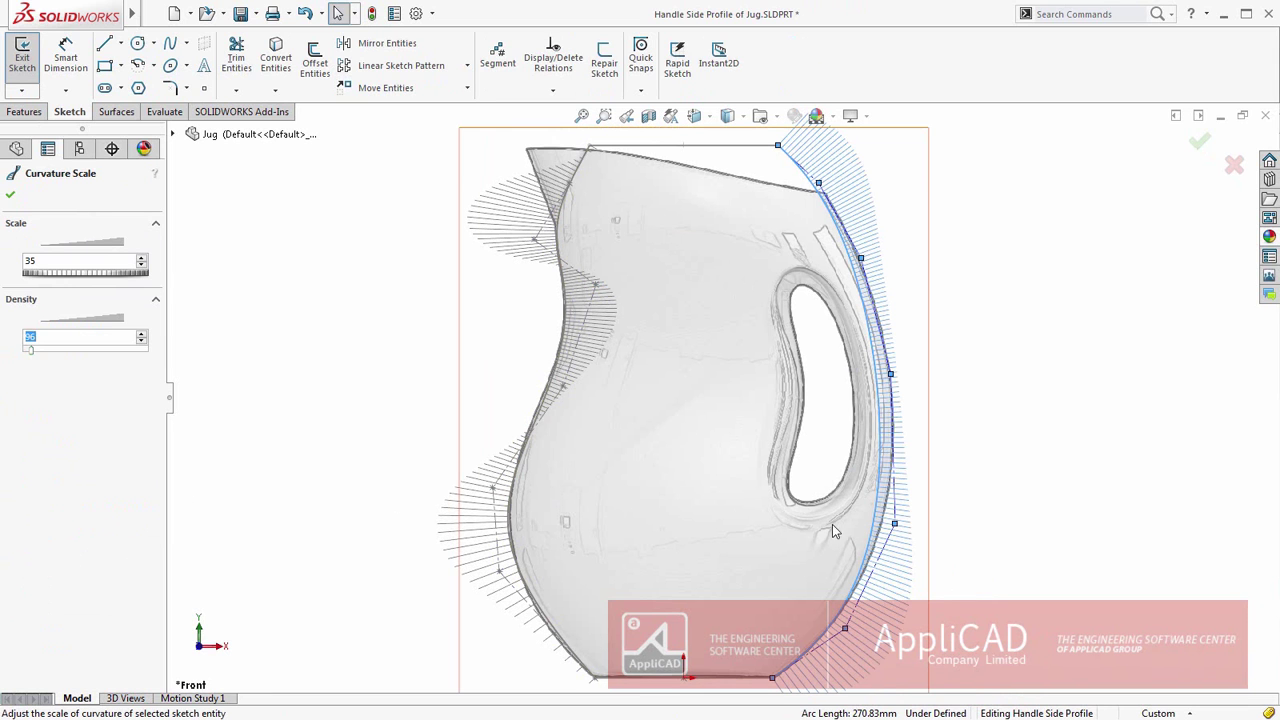
pyautogui.moveTo(896, 525); pyautogui.dragTo(920, 500)
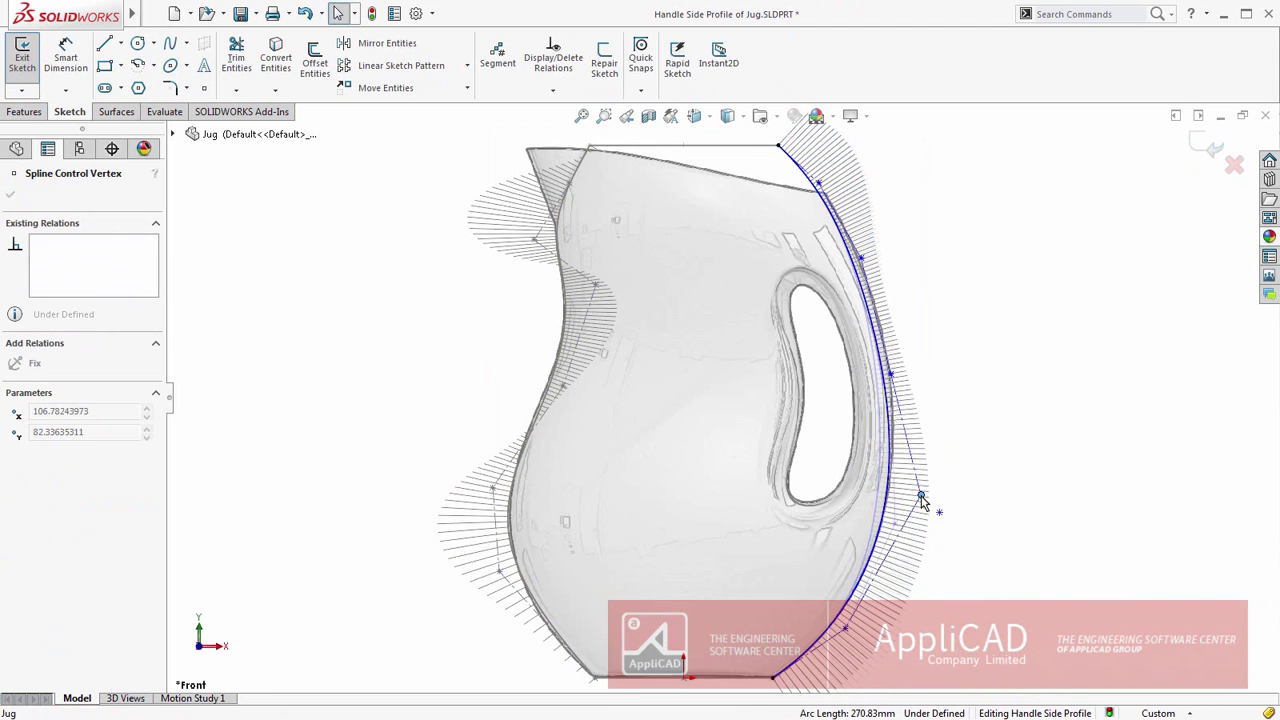
pyautogui.moveTo(893, 384); pyautogui.dragTo(903, 353)
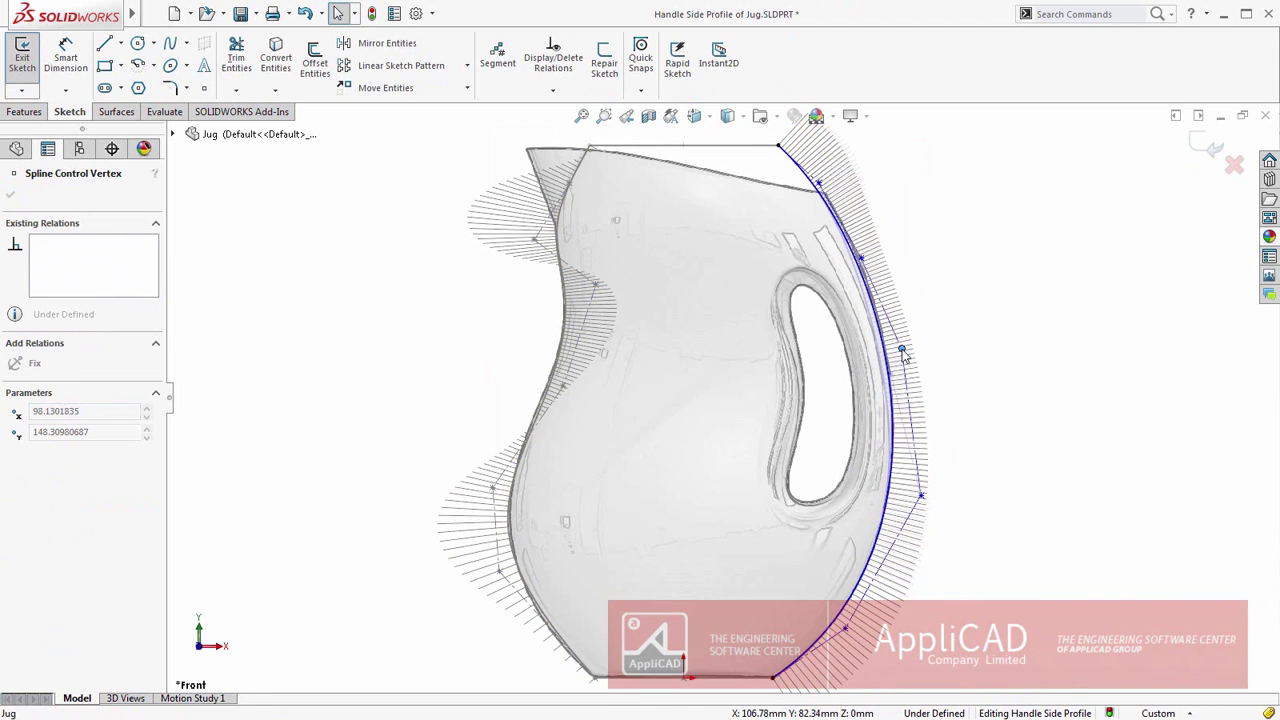
pyautogui.click(1082, 299)
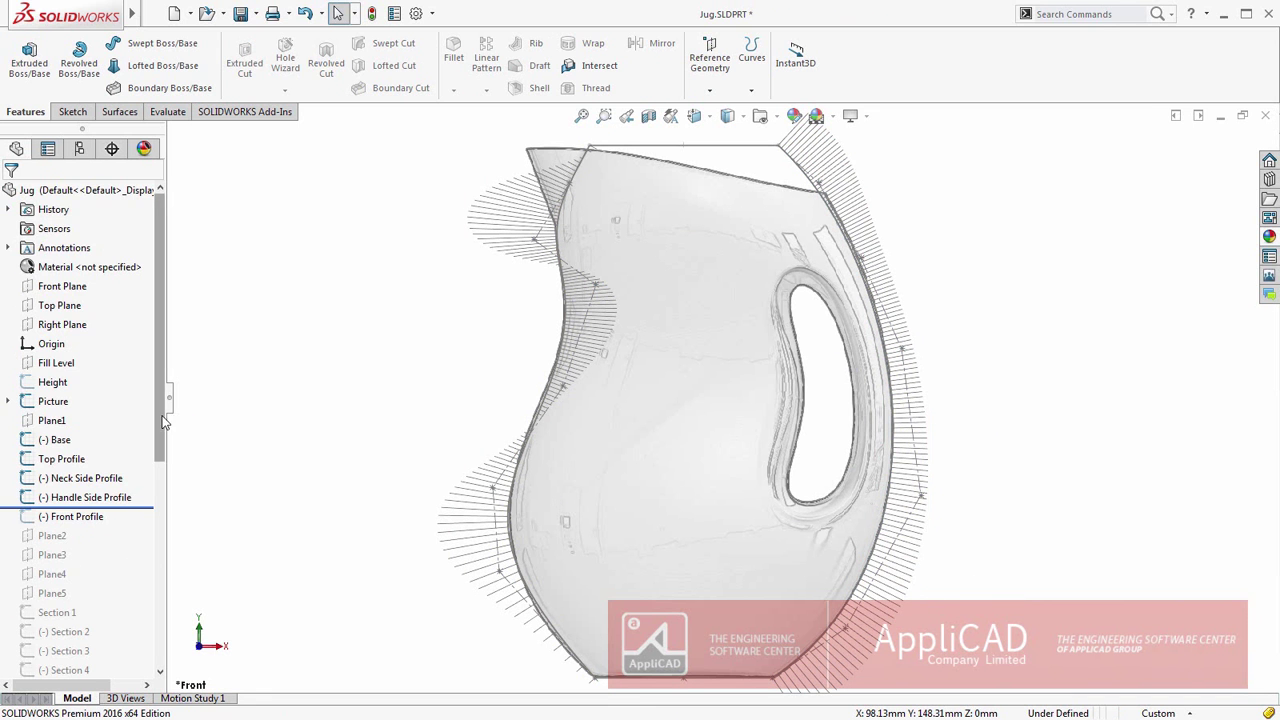
# - Roll the tree forward past Main Body, tilt the view, then roll forward past Surface-Knit1
pyautogui.scroll(-3, 135, 320)
pyautogui.scroll(-1, 130, 305)
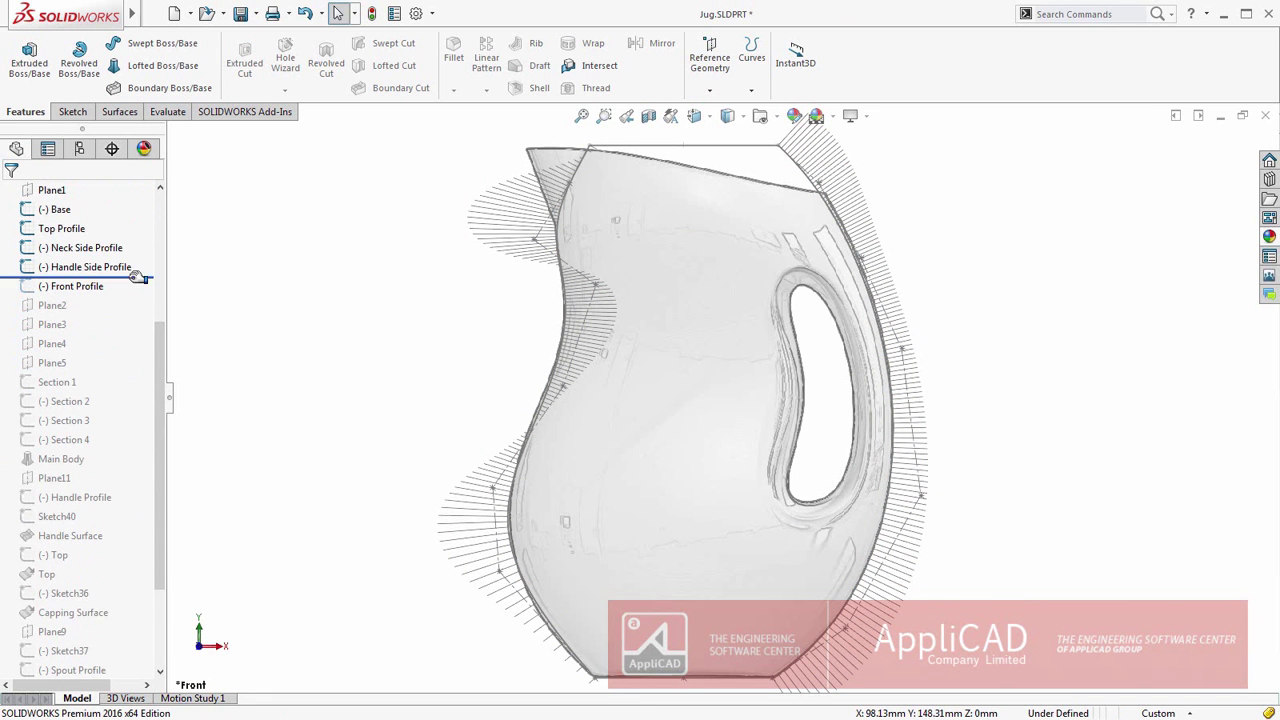
pyautogui.moveTo(135, 277); pyautogui.dragTo(131, 462)
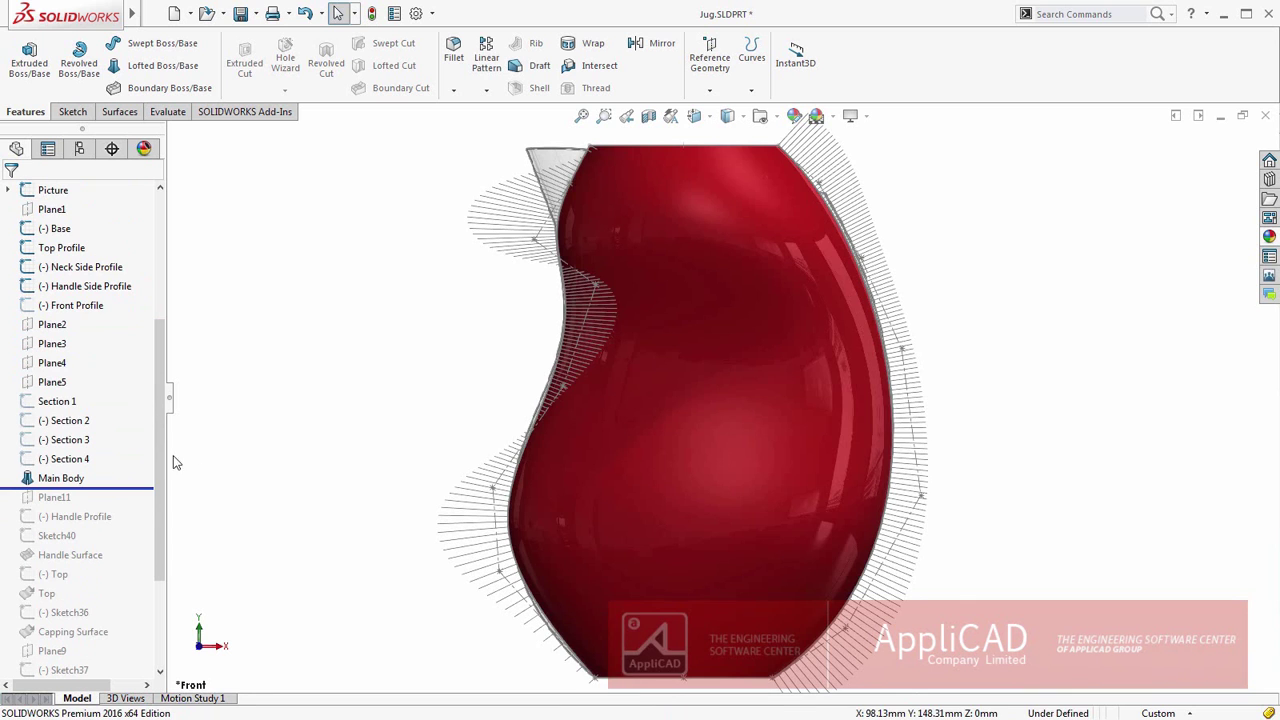
pyautogui.moveTo(271, 400); pyautogui.dragTo(325, 360, button='right')
pyautogui.moveTo(435, 380); pyautogui.dragTo(471, 403, button='middle')
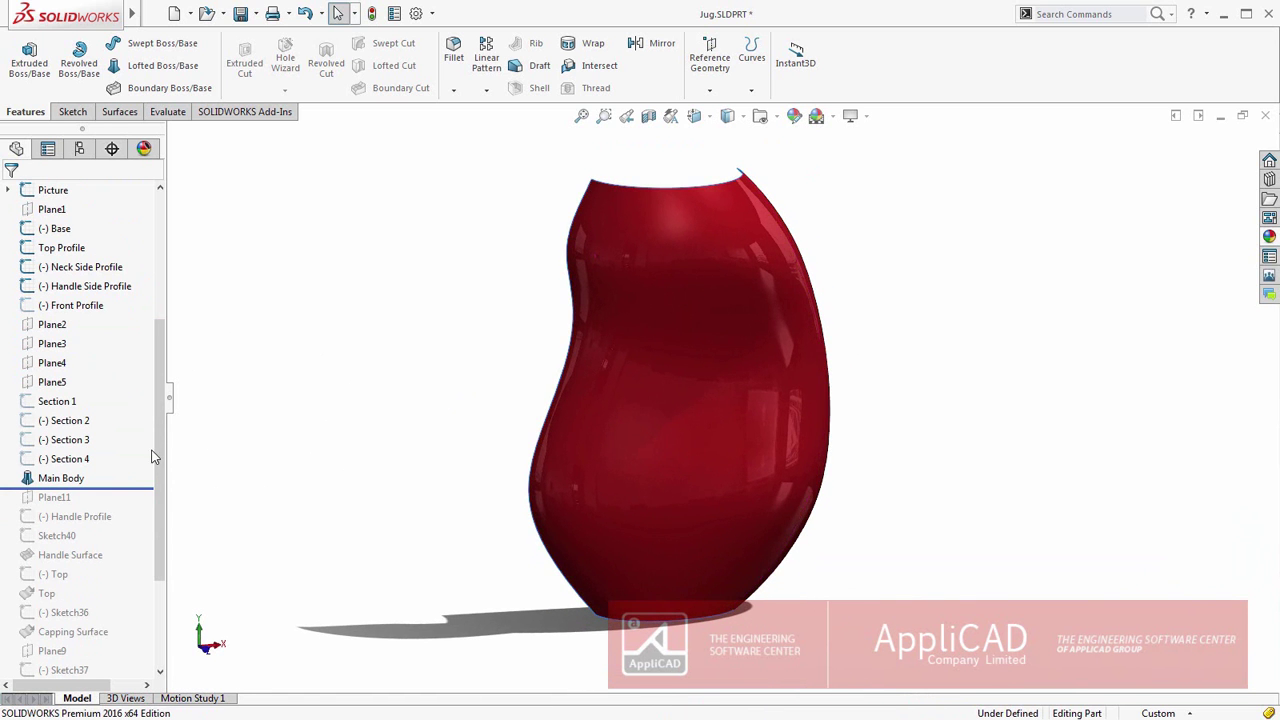
pyautogui.scroll(-3, 158, 448)
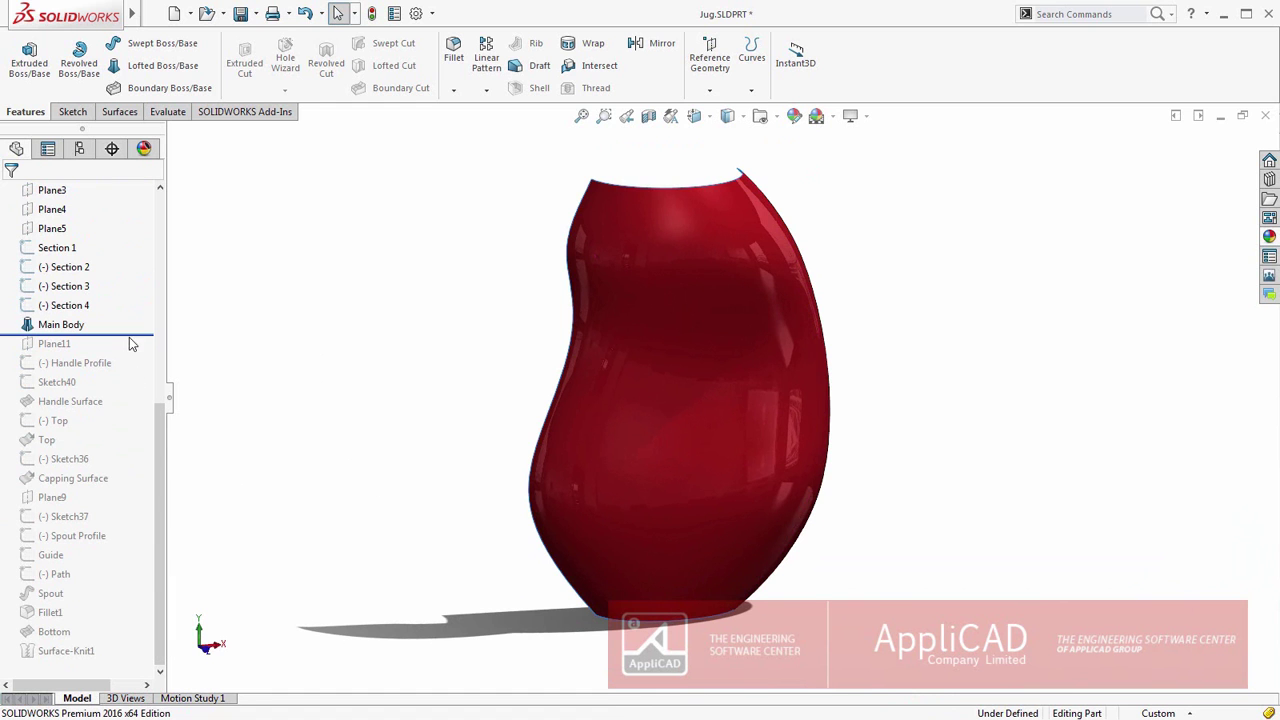
pyautogui.moveTo(129, 343); pyautogui.dragTo(133, 660)
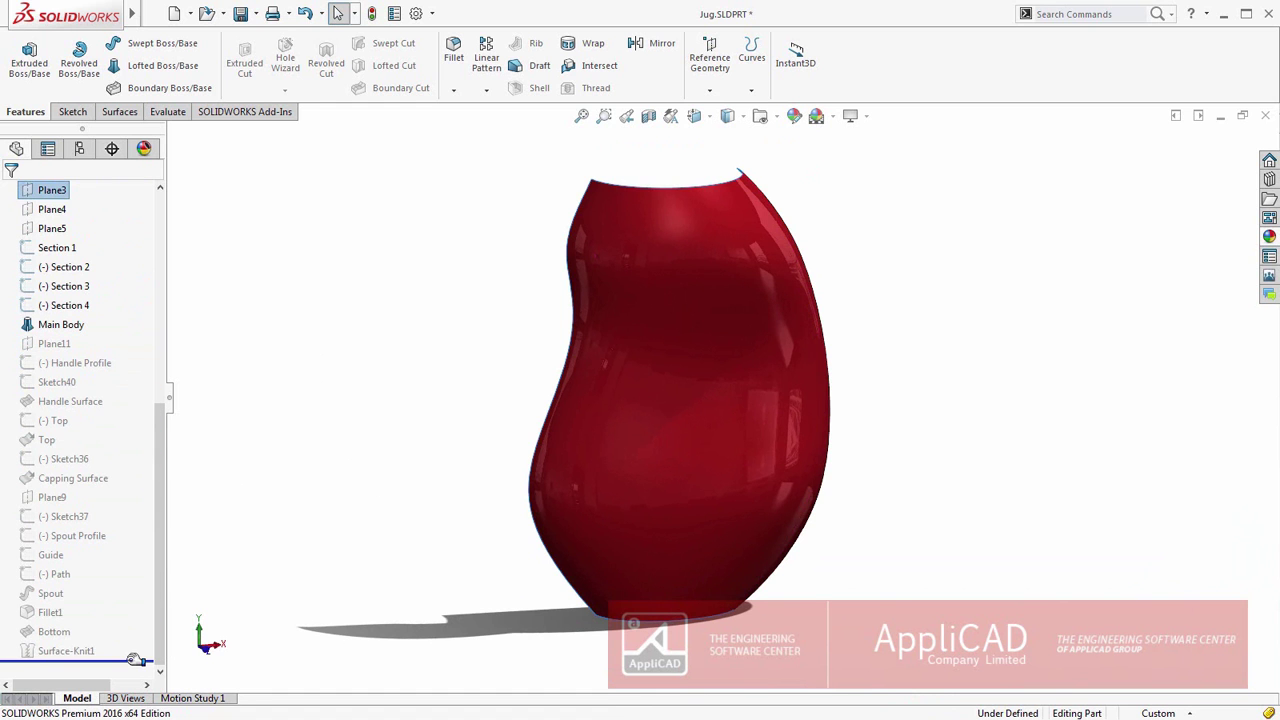
# - Start a mutual Trim Surface with all the jug's surfaces selected
pyautogui.press('s')
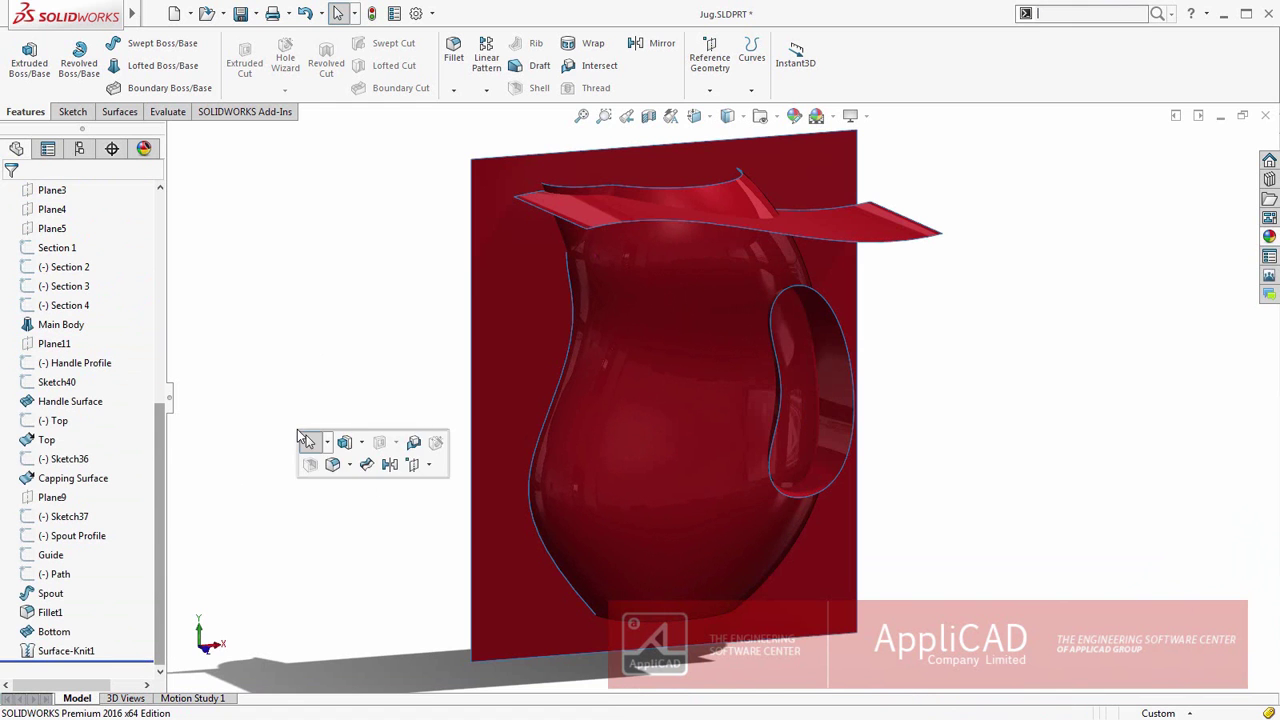
pyautogui.click(368, 465)
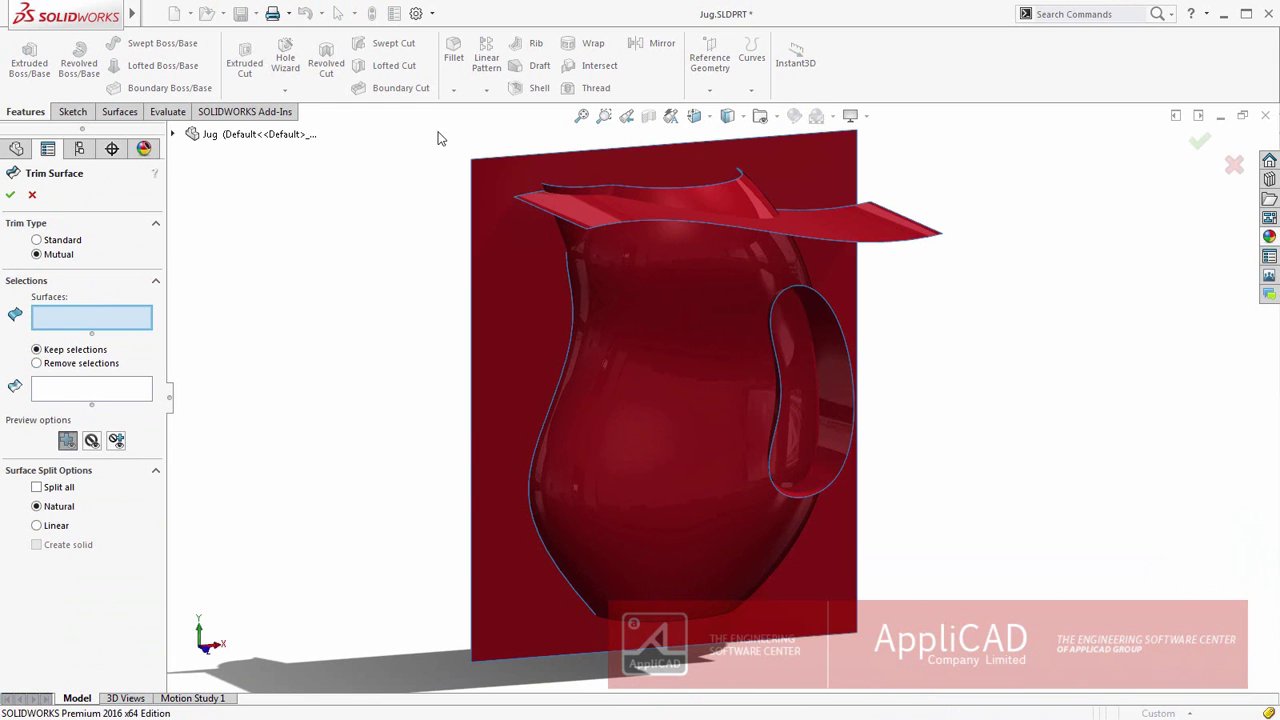
pyautogui.moveTo(389, 112); pyautogui.dragTo(1038, 686)
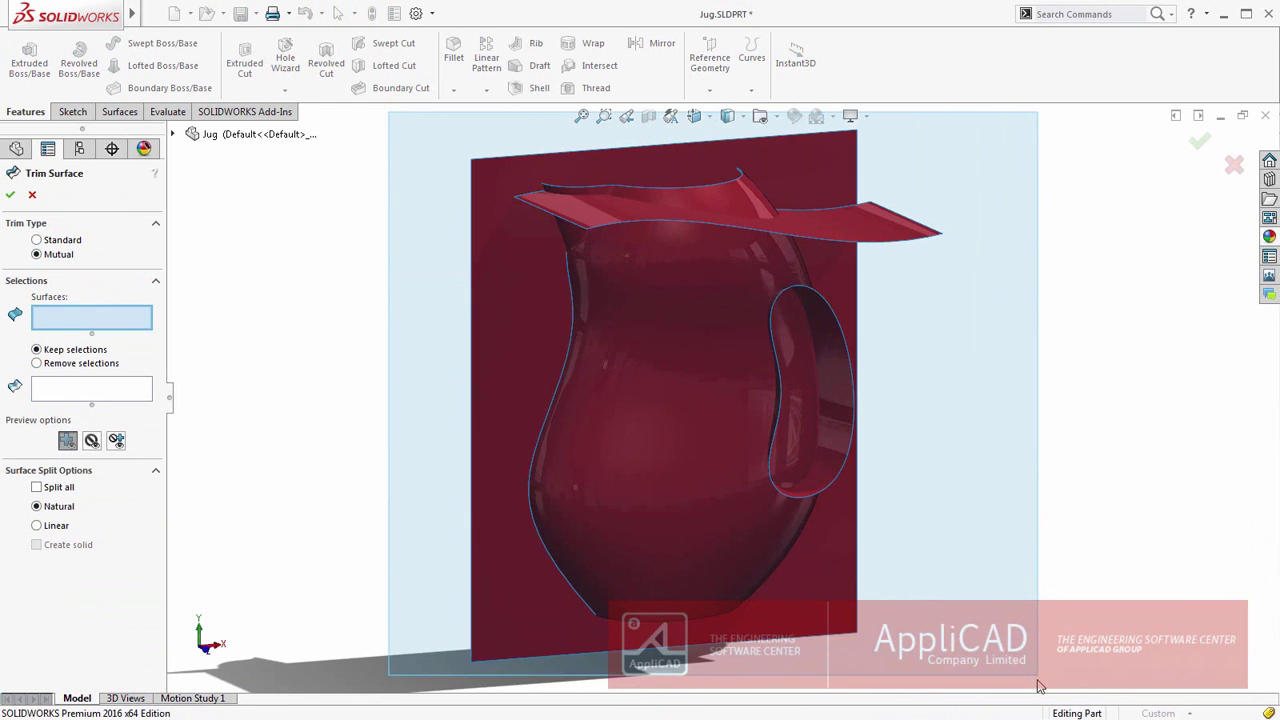
pyautogui.click(108, 397)
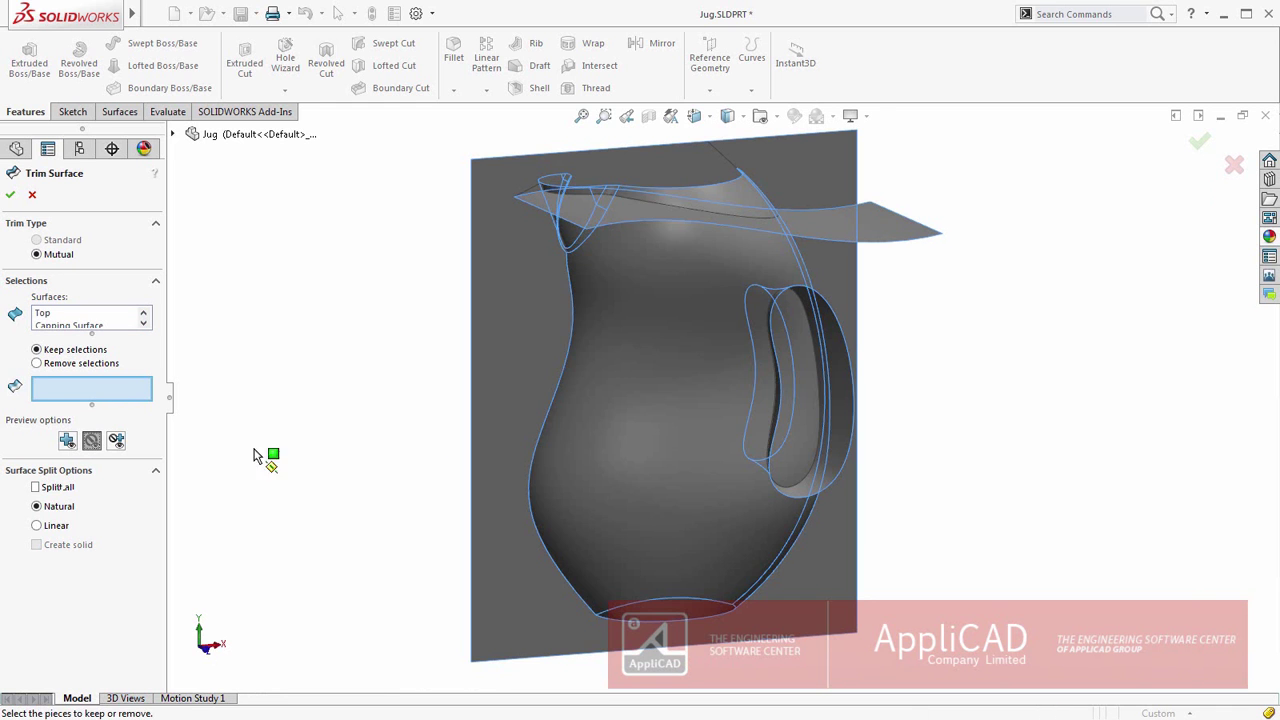
# - Keep the main body, capping, handle and top surface pieces
pyautogui.click(644, 426)
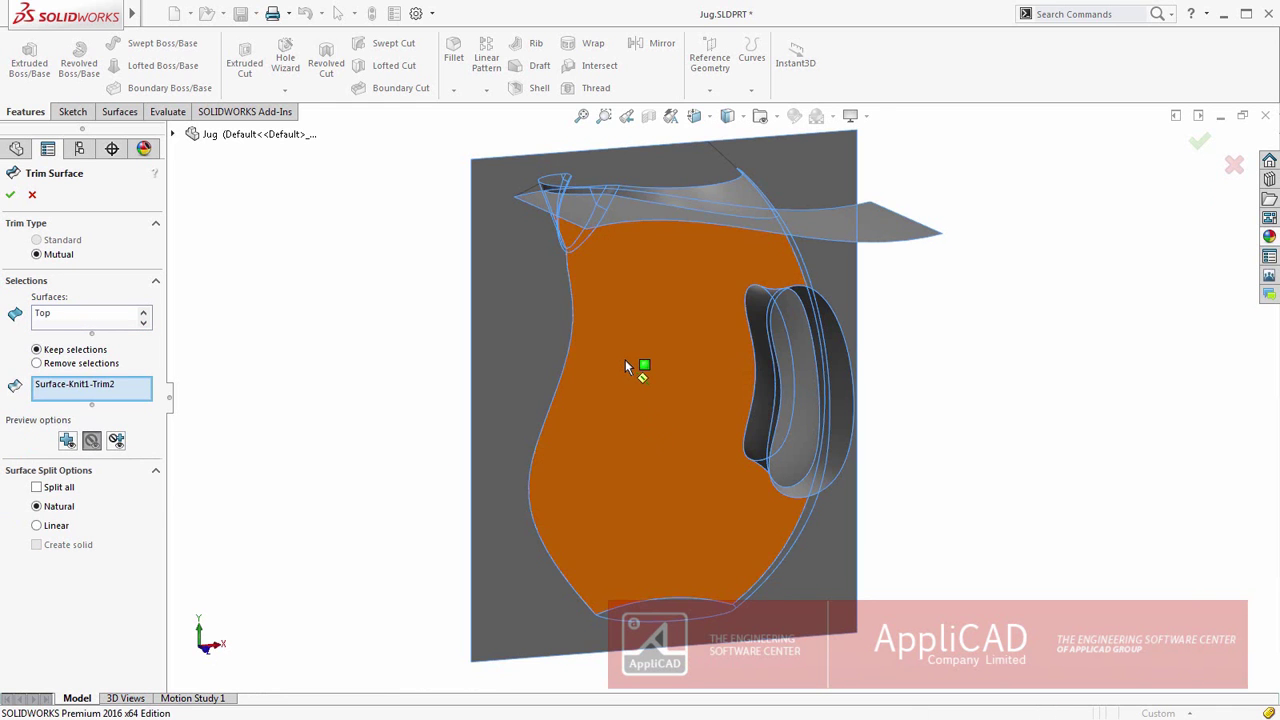
pyautogui.click(643, 365)
pyautogui.click(761, 356)
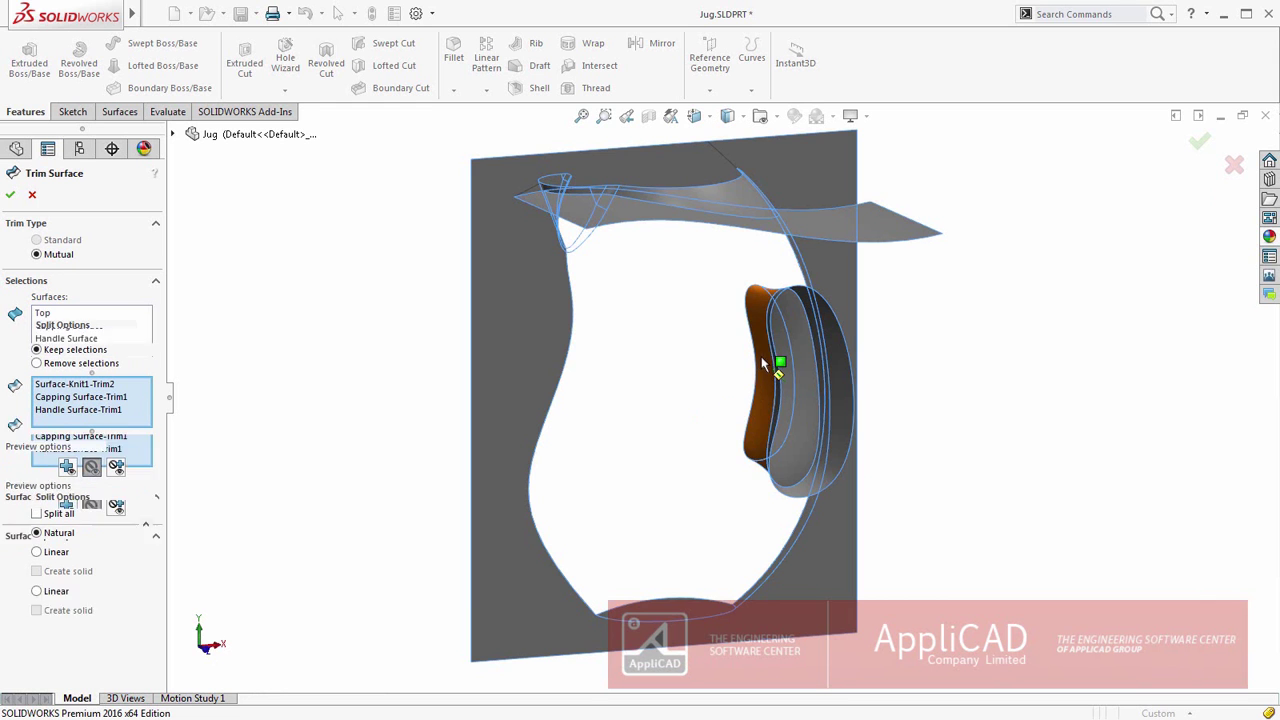
pyautogui.moveTo(690, 288); pyautogui.dragTo(676, 393, button='middle')
pyautogui.click(650, 243)
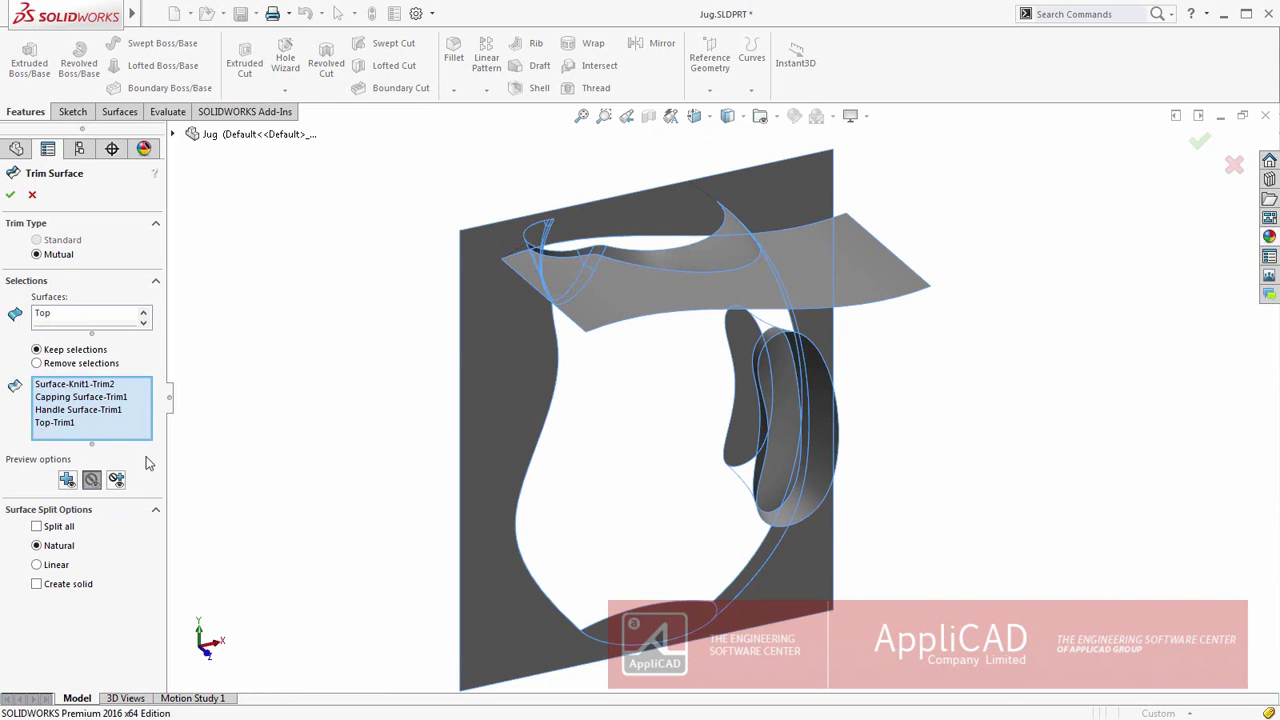
# - Preview kept pieces shaded and removed ones as outlines, then finish the trim as a solid
pyautogui.click(117, 482)
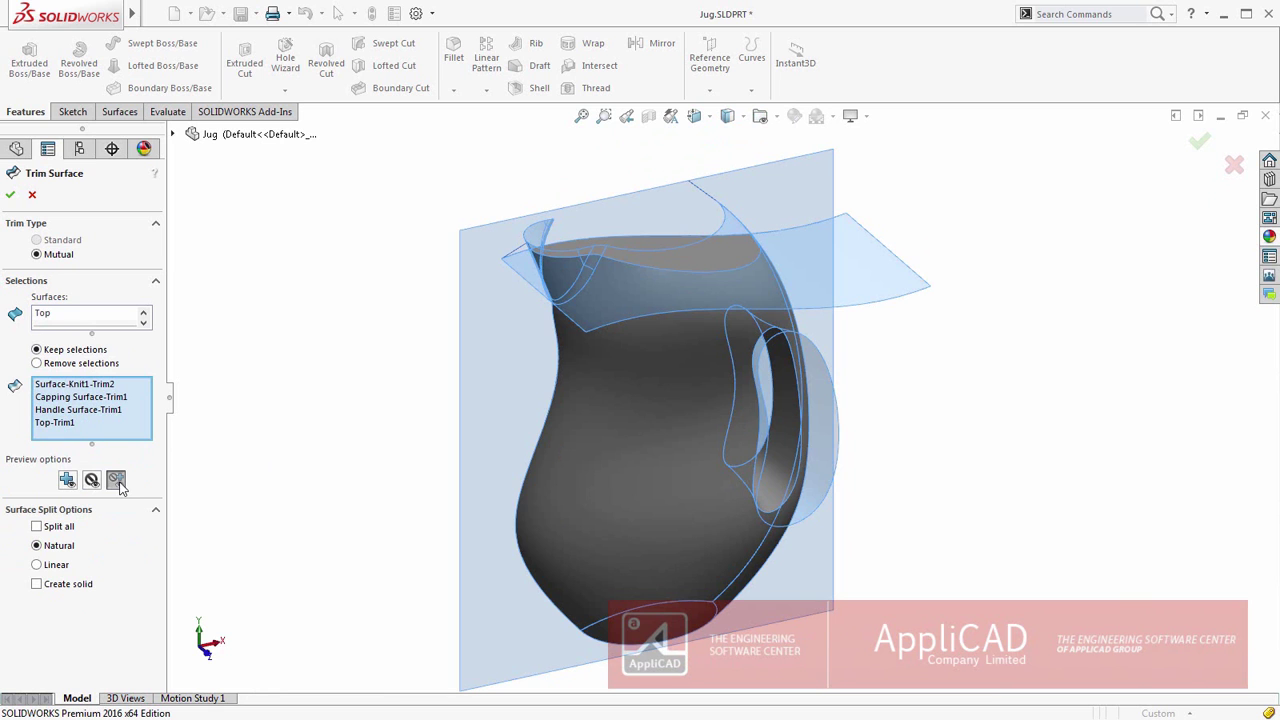
pyautogui.click(67, 481)
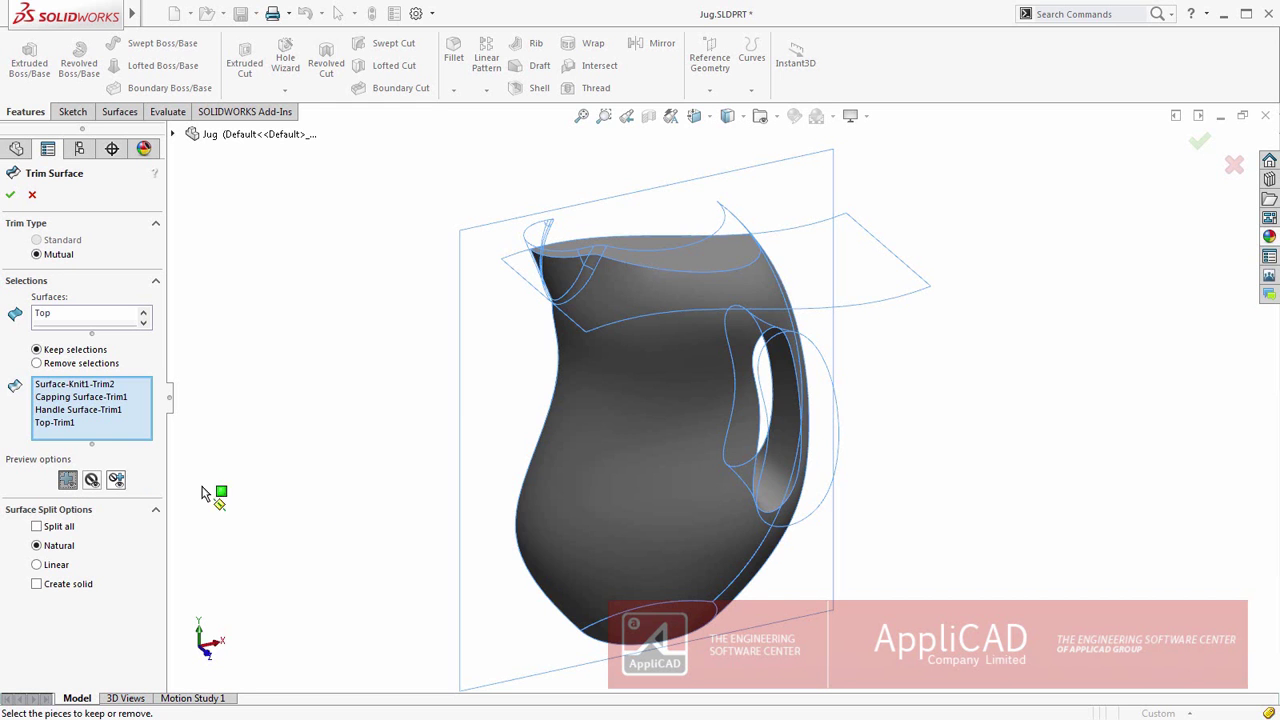
pyautogui.moveTo(663, 551)
pyautogui.mouseDown(button='middle')
pyautogui.moveTo(634, 477)
pyautogui.moveTo(631, 502)
pyautogui.moveTo(585, 512)
pyautogui.mouseUp(button='middle')
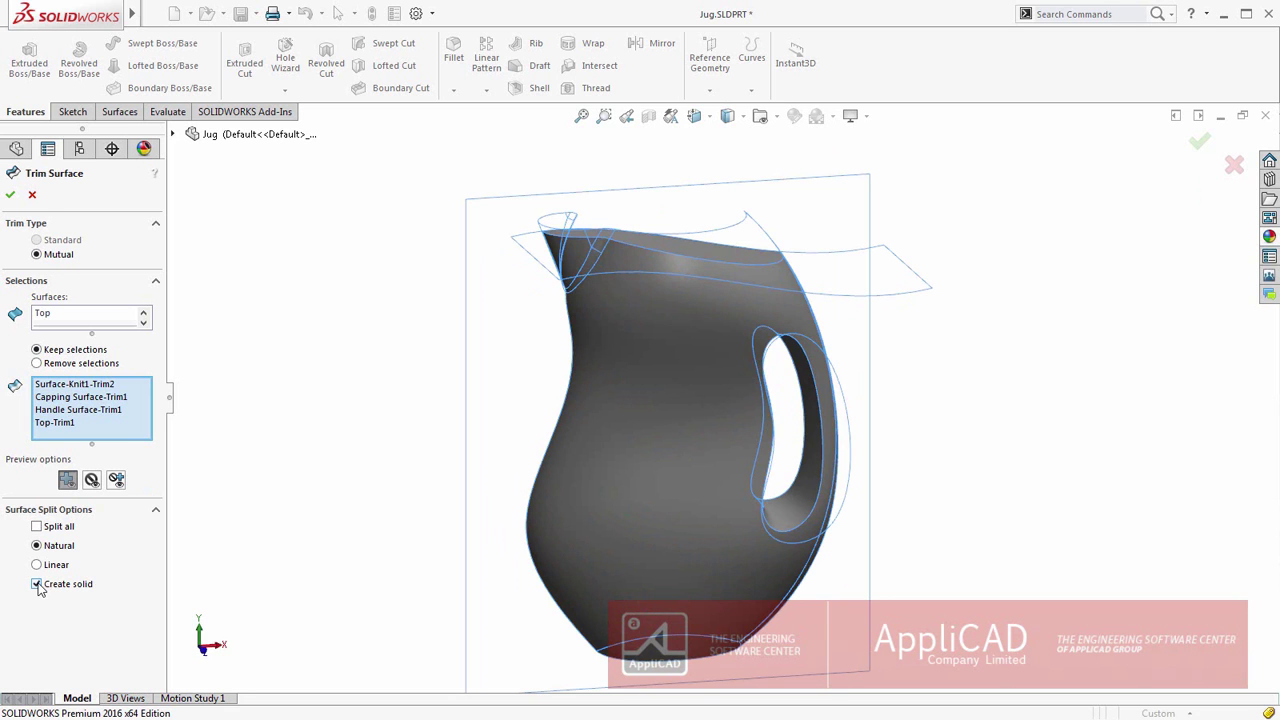
pyautogui.click(11, 196)
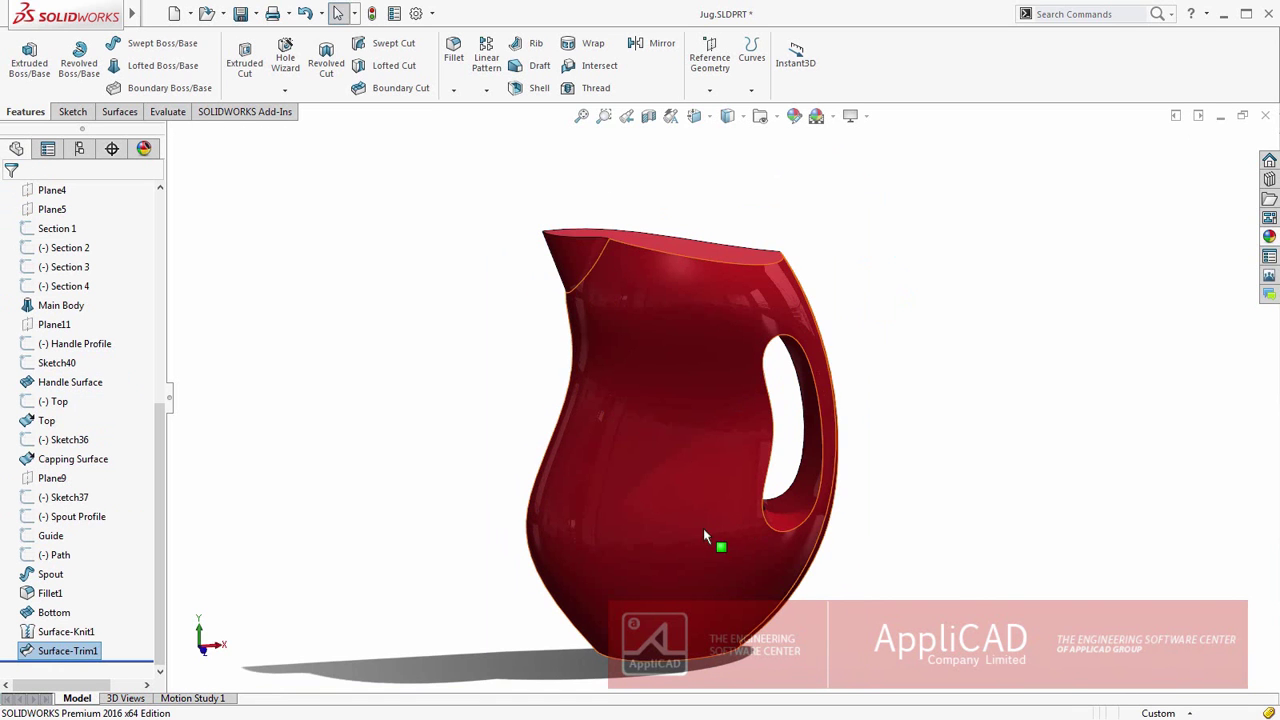
# - Orbit and zoom onto the jug's bottom rim and start a new fillet with a mouse gesture
pyautogui.moveTo(703, 507); pyautogui.dragTo(658, 414, button='middle')
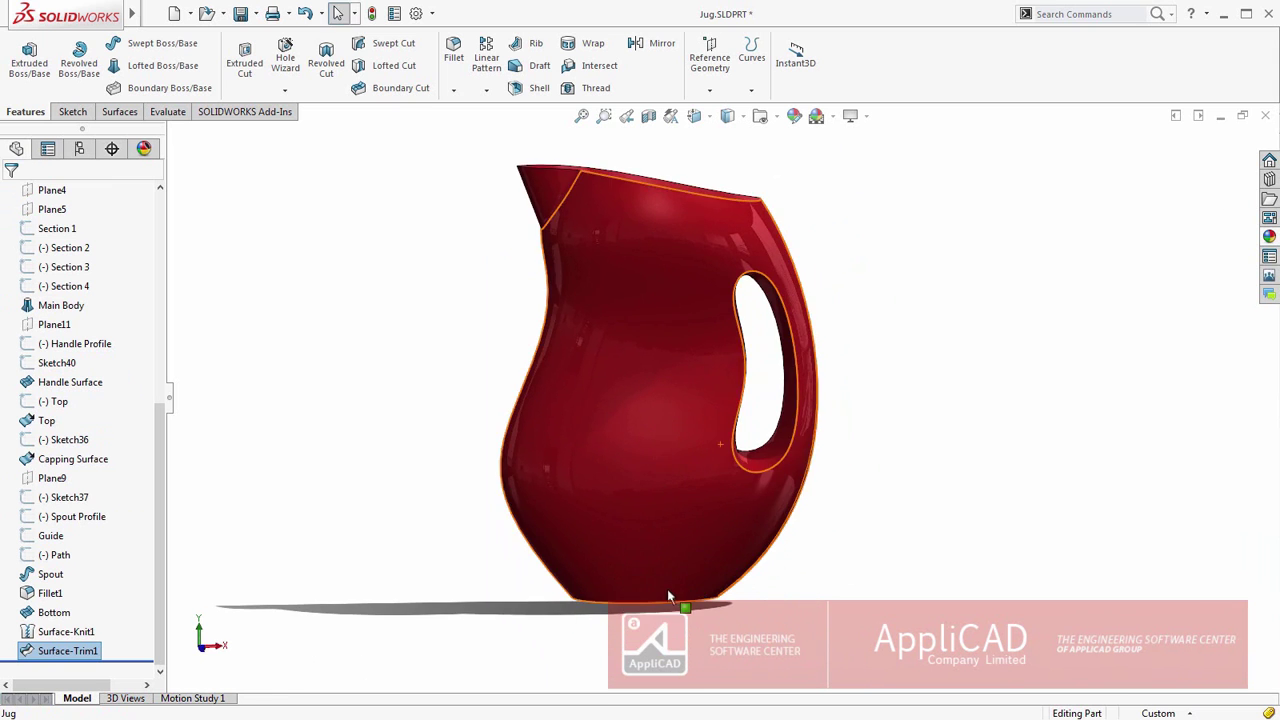
pyautogui.scroll(-2, 648, 648)
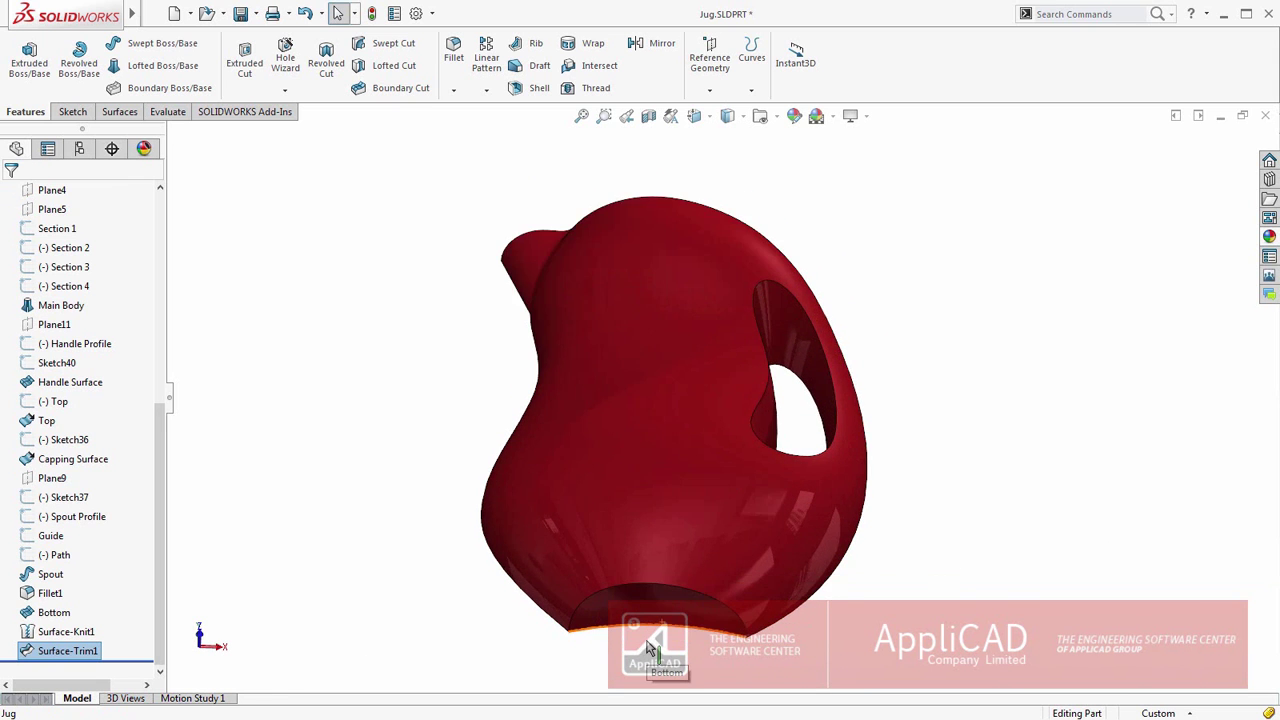
pyautogui.scroll(-3, 675, 593)
pyautogui.moveTo(290, 530); pyautogui.dragTo(296, 474, button='right')
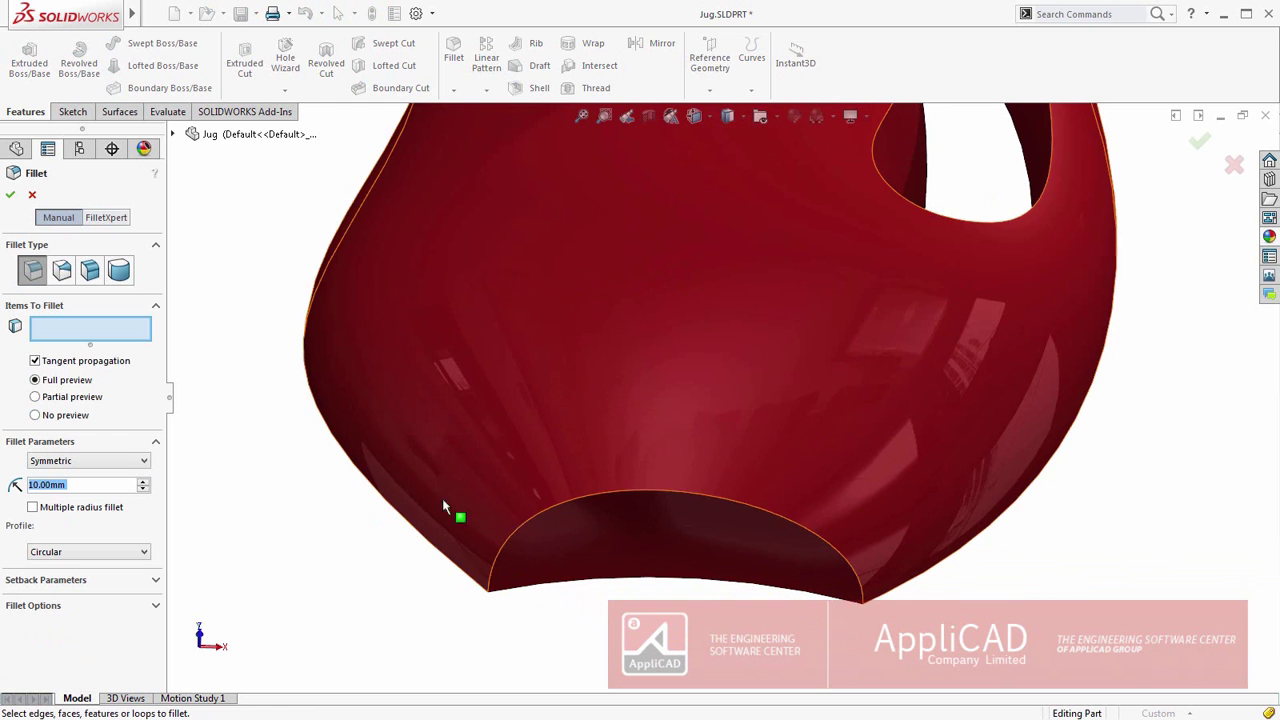
# - Fillet the bottom rim edge asymmetrically with 8 mm first distance and a Curvature Continuous profile
pyautogui.click(536, 516)
pyautogui.click(100, 462)
pyautogui.click(100, 476)
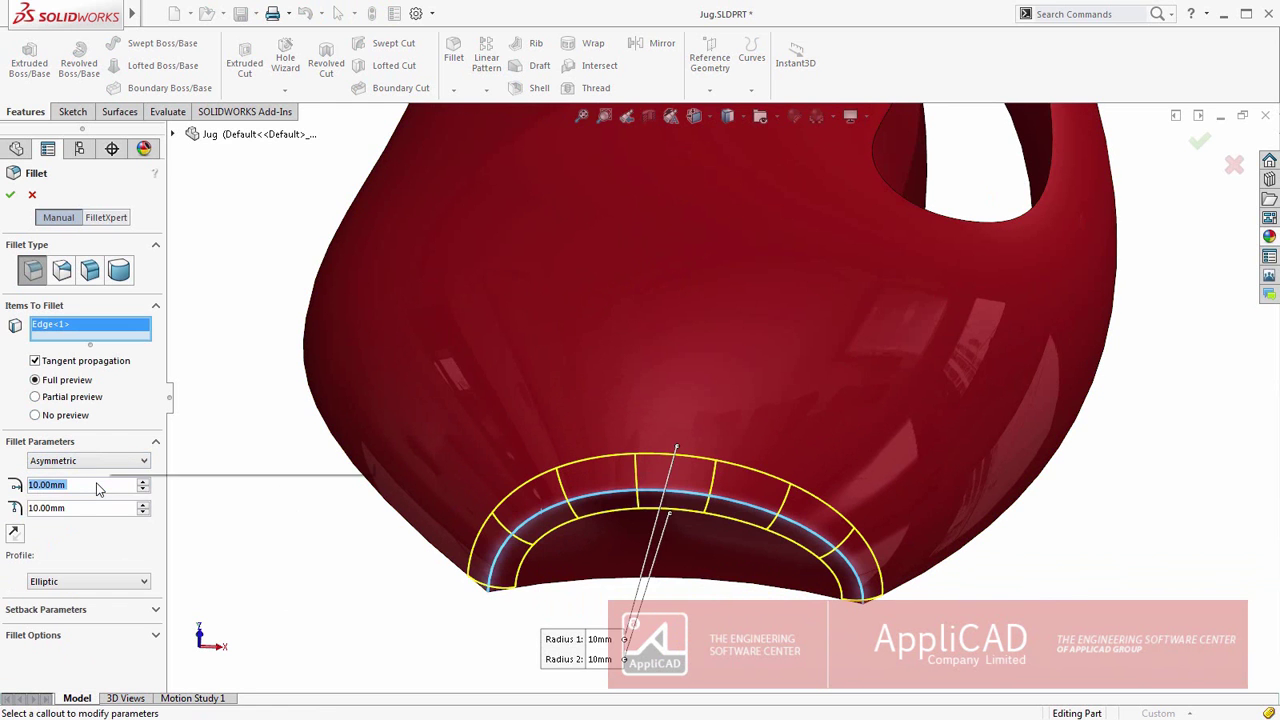
pyautogui.write('8')
pyautogui.press('Return')
pyautogui.click(126, 583)
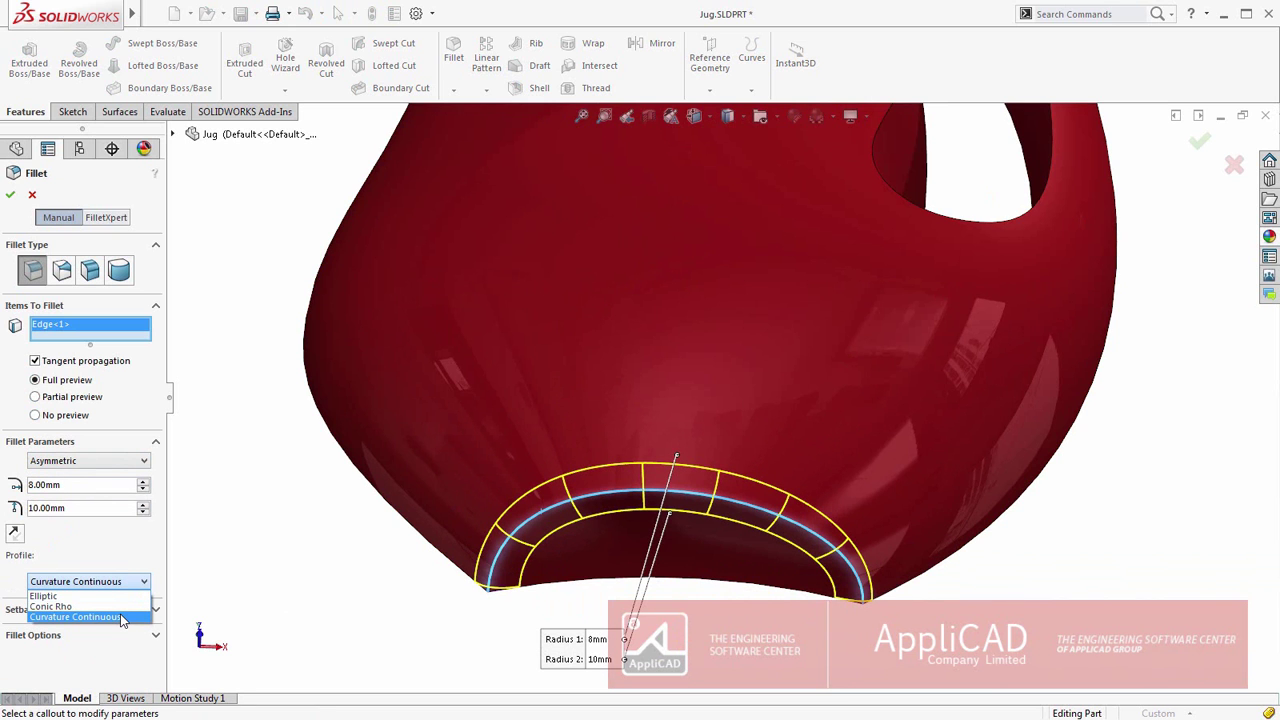
pyautogui.click(121, 617)
pyautogui.click(10, 196)
# - Orbit the jug to inspect the fillet and top opening, then start another fillet
pyautogui.scroll(3, 624, 445)
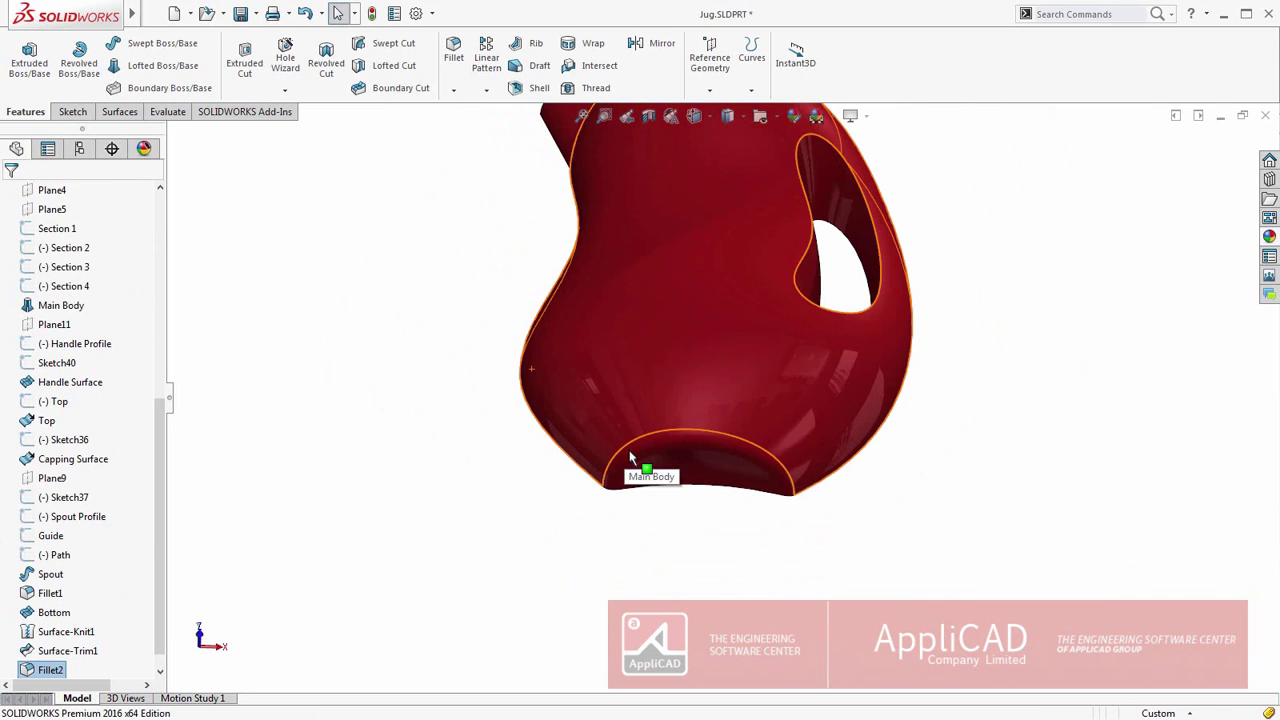
pyautogui.moveTo(668, 325); pyautogui.dragTo(649, 501, button='middle')
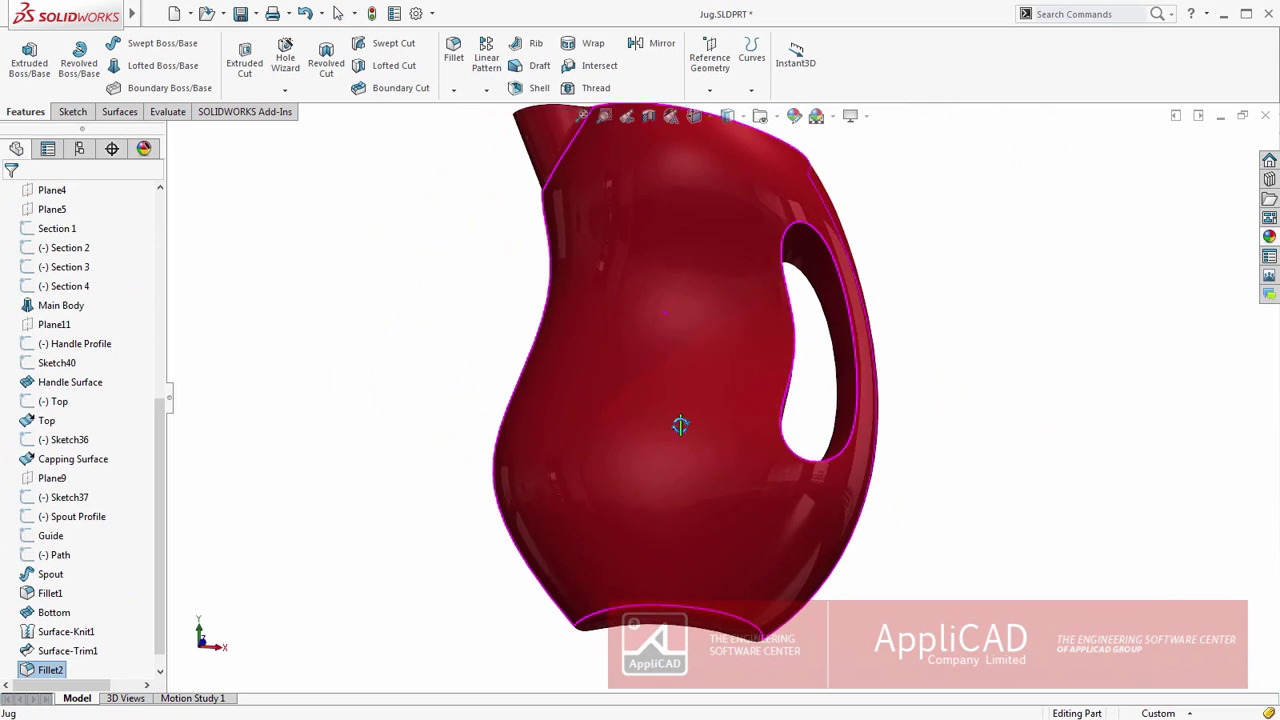
pyautogui.moveTo(700, 383); pyautogui.dragTo(500, 437, button='middle')
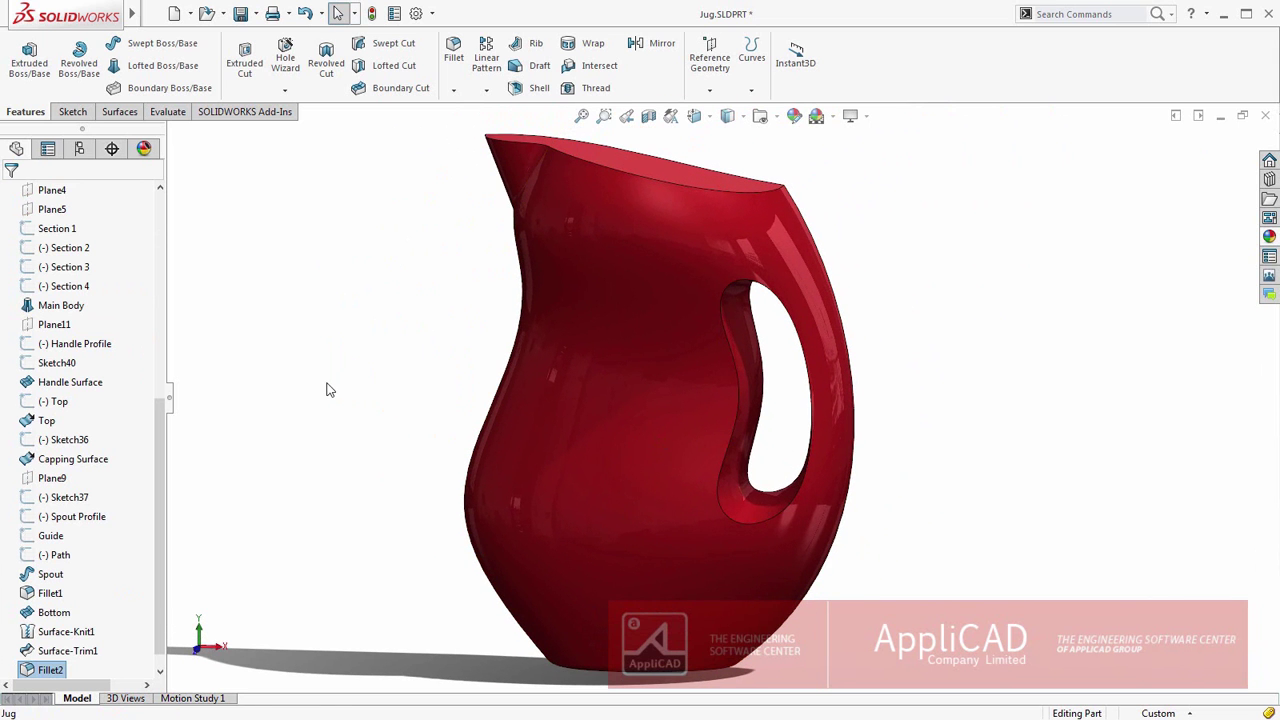
pyautogui.moveTo(324, 381); pyautogui.dragTo(330, 325, button='right')
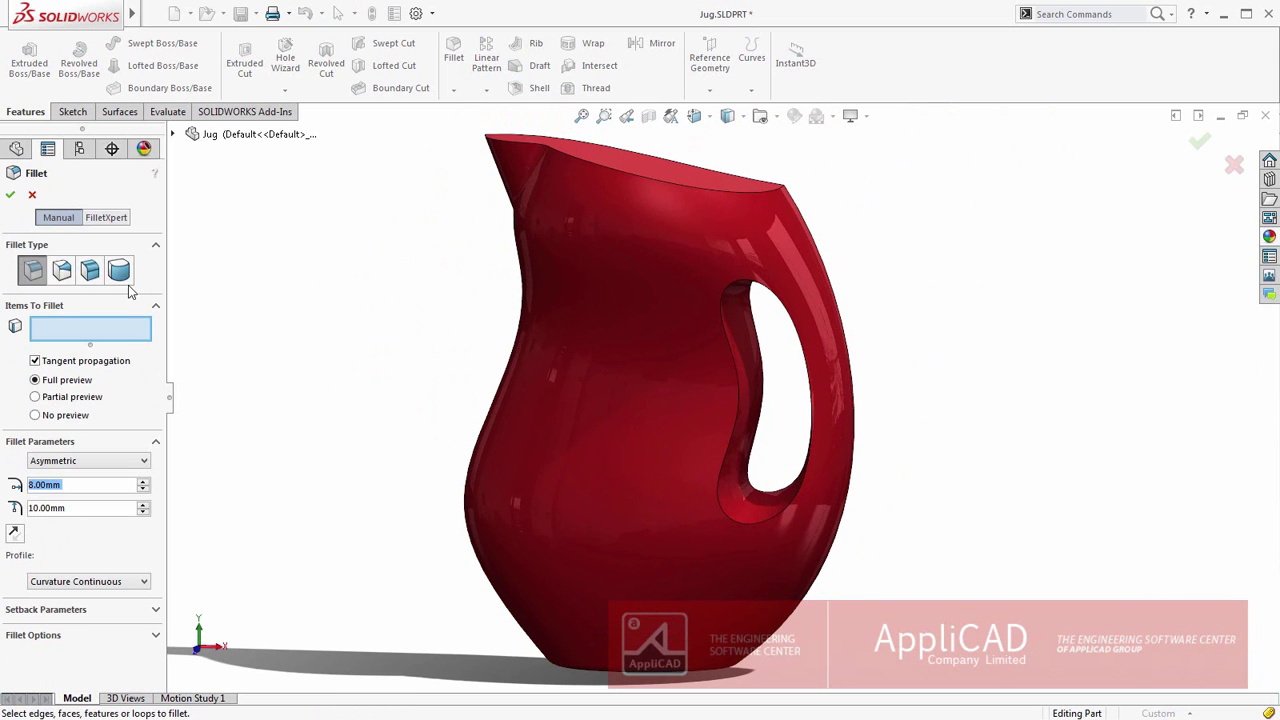
# - Set up a symmetric variable-size fillet on the handle's inner edge with control points at 75%, 50% and 25%
pyautogui.click(62, 270)
pyautogui.click(96, 462)
pyautogui.click(95, 477)
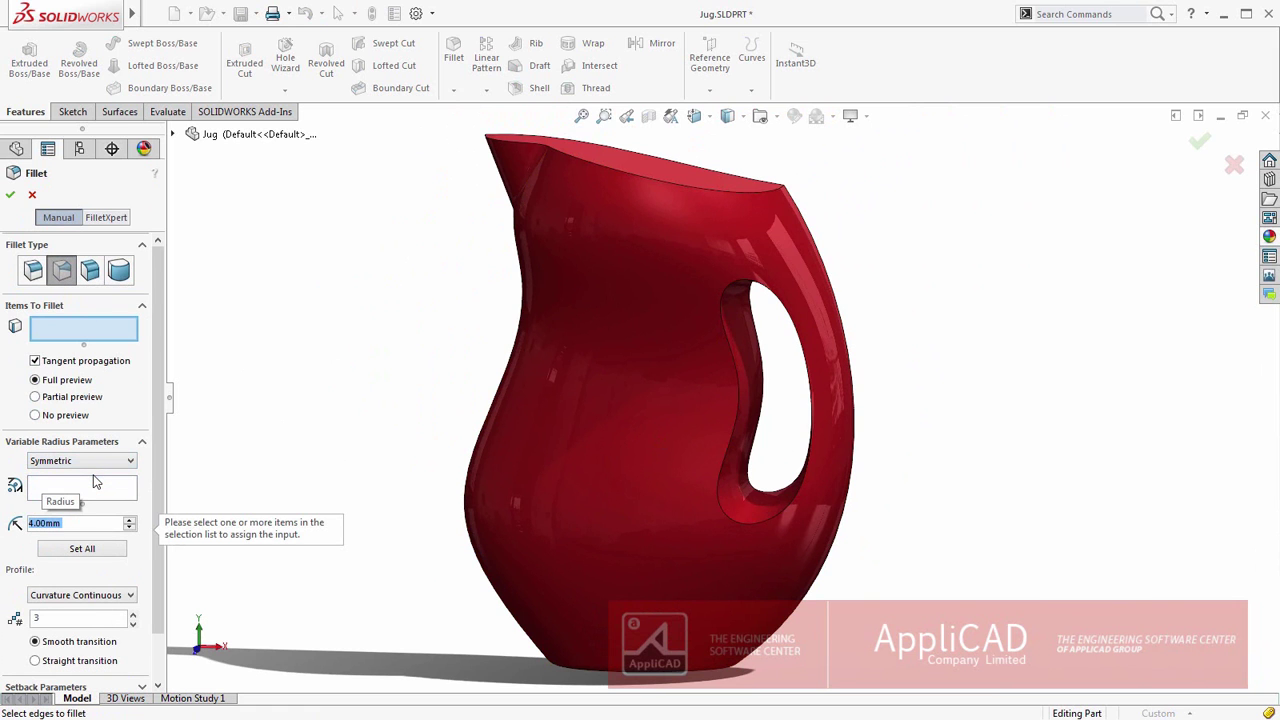
pyautogui.click(737, 385)
pyautogui.click(738, 411)
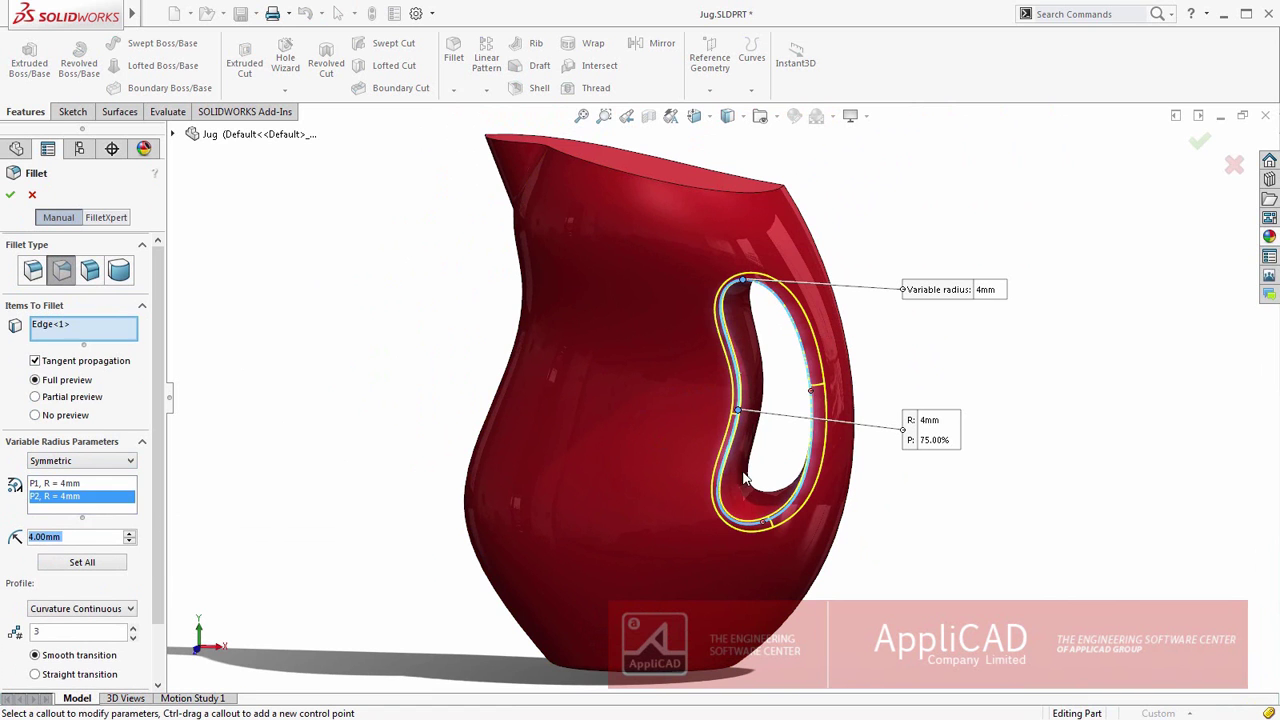
pyautogui.click(763, 523)
pyautogui.click(812, 392)
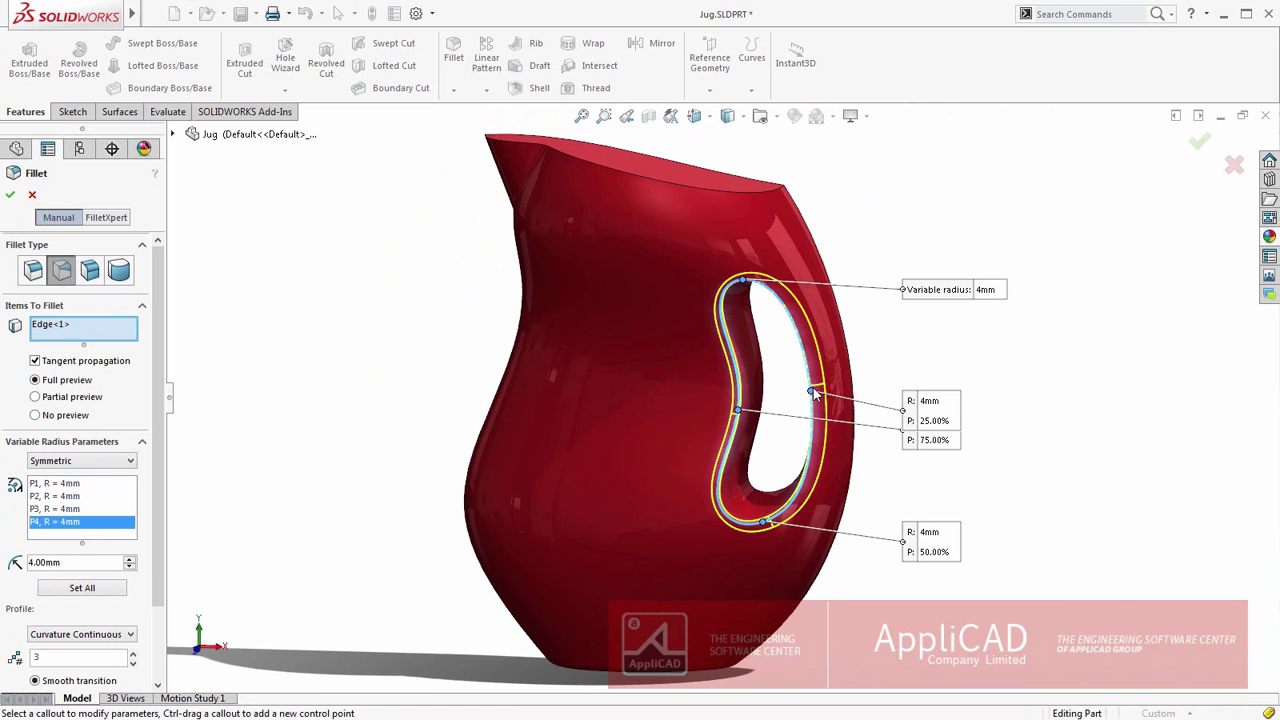
# - Set the control point radii to 15 mm, 10 mm and 7 mm in their callouts
pyautogui.moveTo(930, 450); pyautogui.dragTo(603, 388)
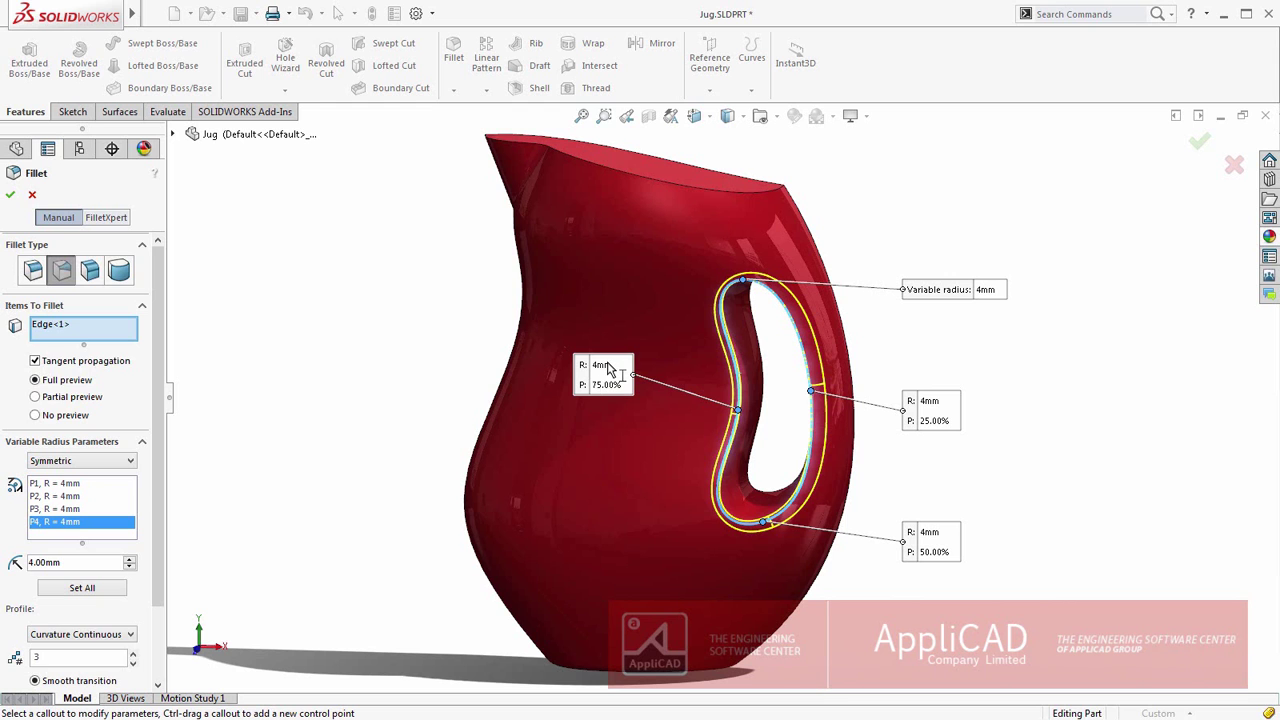
pyautogui.click(603, 365)
pyautogui.write('5')
pyautogui.press('Return')
pyautogui.click(930, 532)
pyautogui.press('Return')
pyautogui.click(929, 401)
pyautogui.write('7')
pyautogui.press('Return')
pyautogui.press('Return')
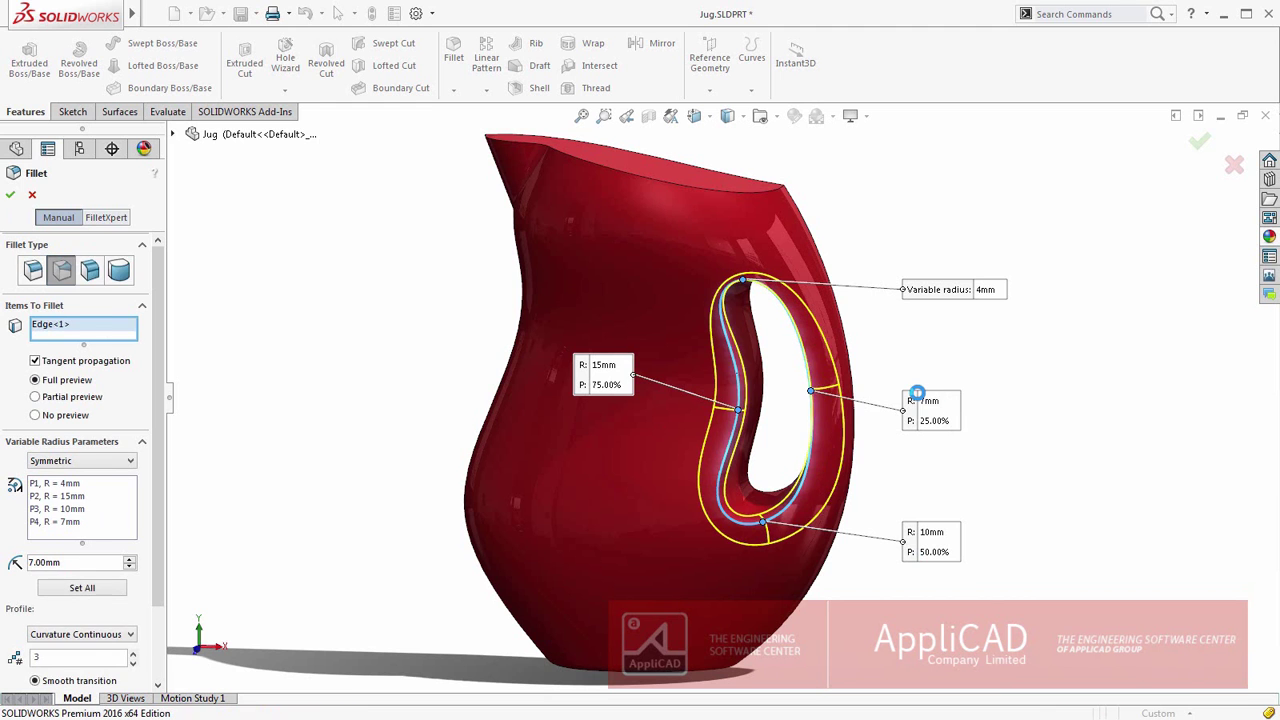
pyautogui.moveTo(925, 393); pyautogui.dragTo(932, 443, button='right')
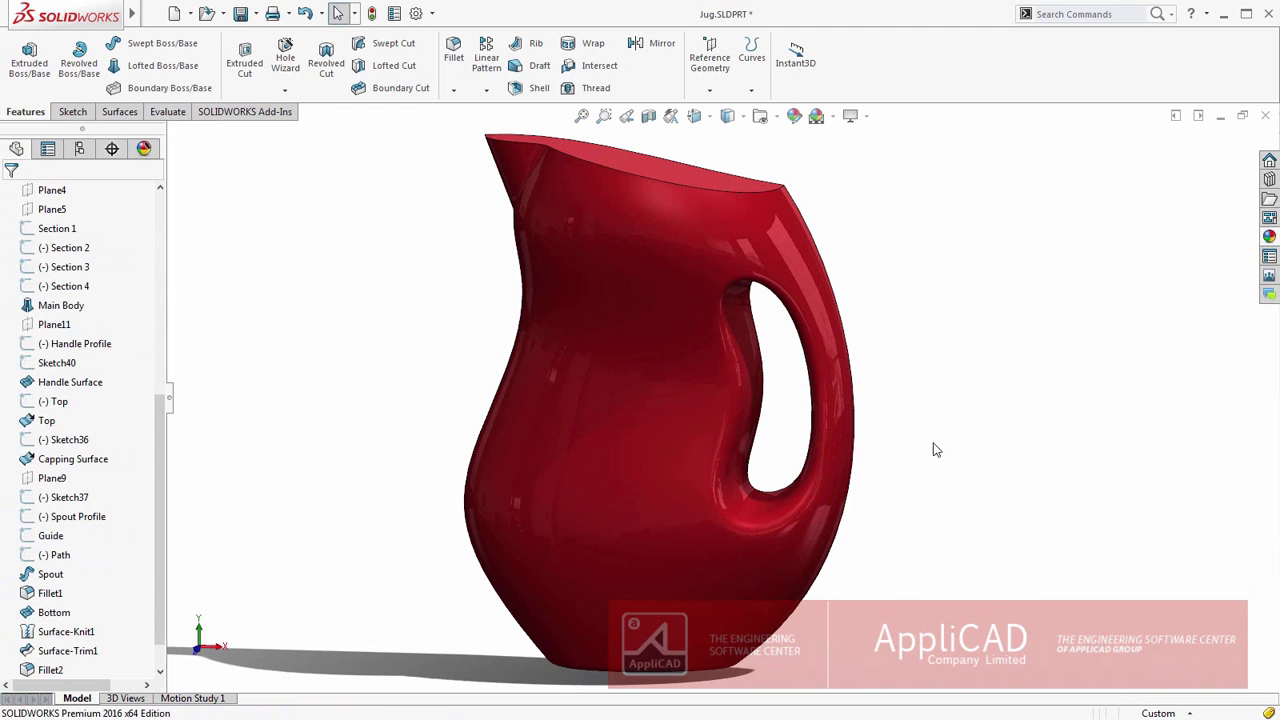
pyautogui.press('Return')
pyautogui.moveTo(651, 449)
pyautogui.mouseDown(button='middle')
pyautogui.moveTo(702, 450)
pyautogui.moveTo(623, 451)
pyautogui.moveTo(678, 443)
pyautogui.mouseUp(button='middle')
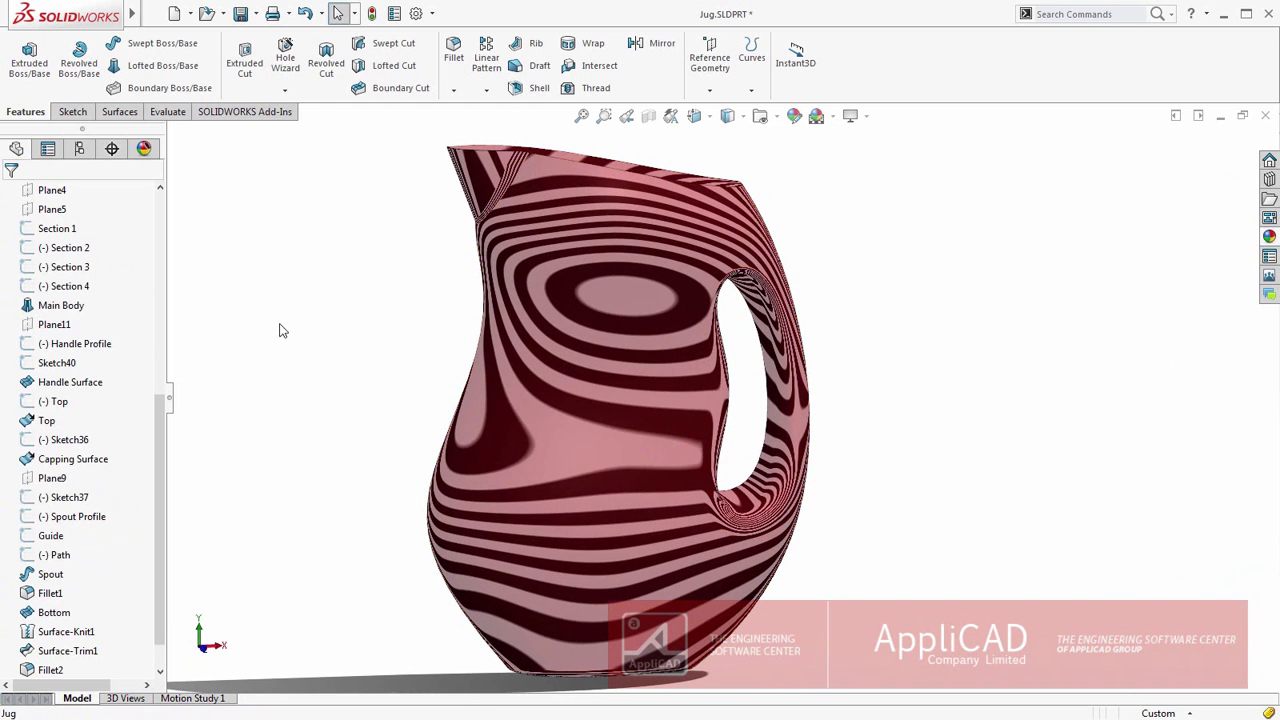
pyautogui.moveTo(280, 330); pyautogui.dragTo(300, 385, button='right')
pyautogui.moveTo(486, 329)
pyautogui.mouseDown(button='middle')
pyautogui.moveTo(523, 309)
pyautogui.moveTo(666, 320)
pyautogui.mouseUp(button='middle')
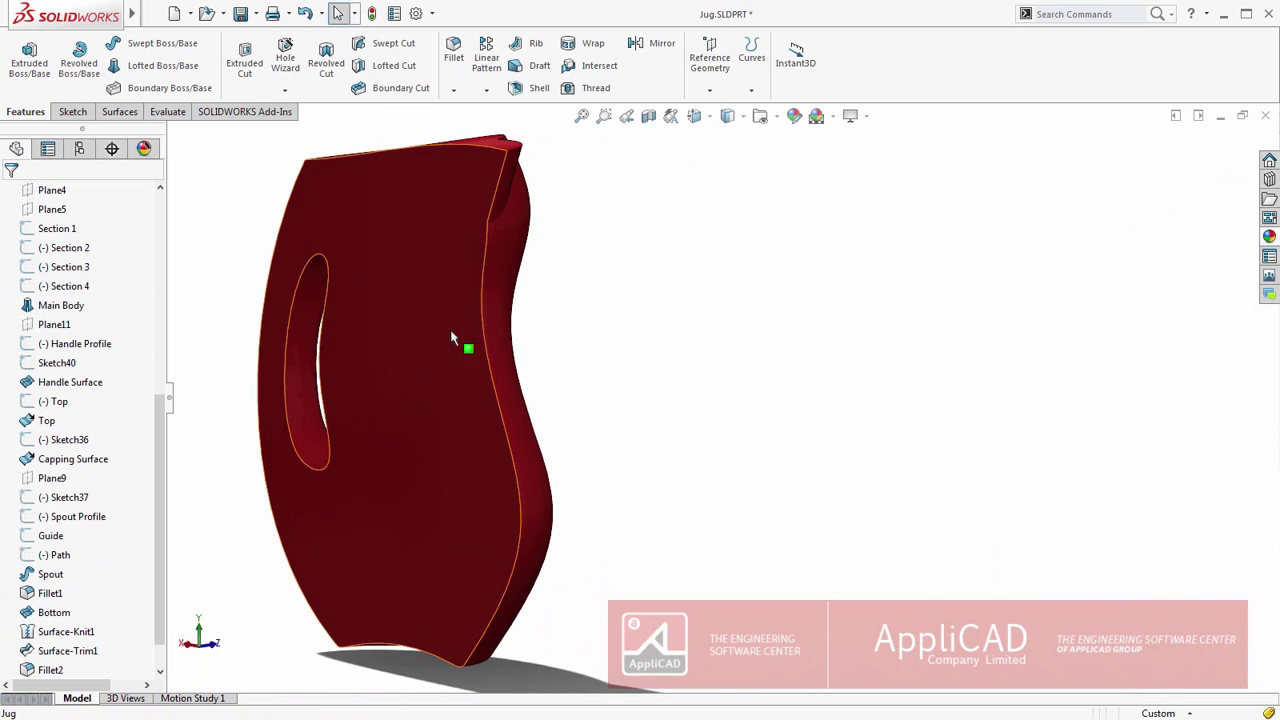
pyautogui.moveTo(466, 343); pyautogui.dragTo(649, 360, button='middle')
pyautogui.press('s')
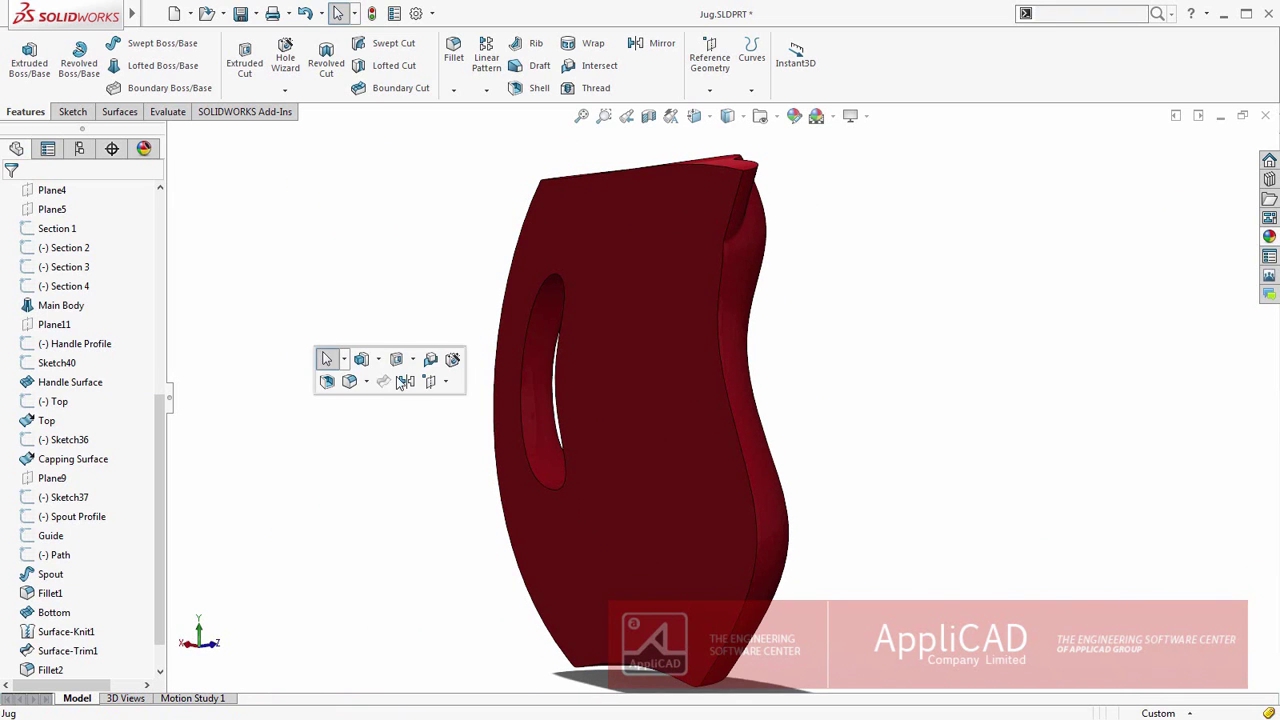
# - Mirror the half jug body about its flat side face, then orbit to view the handle and rim
pyautogui.click(403, 382)
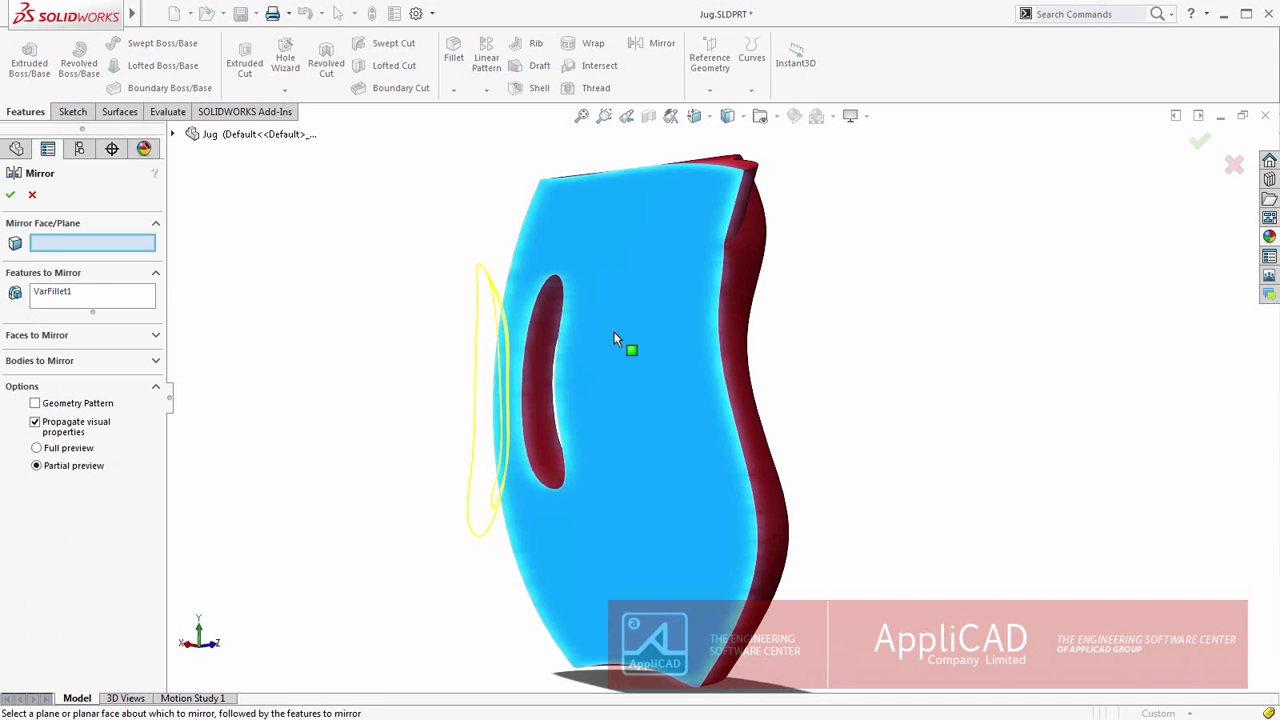
pyautogui.click(614, 333)
pyautogui.click(128, 362)
pyautogui.click(592, 377)
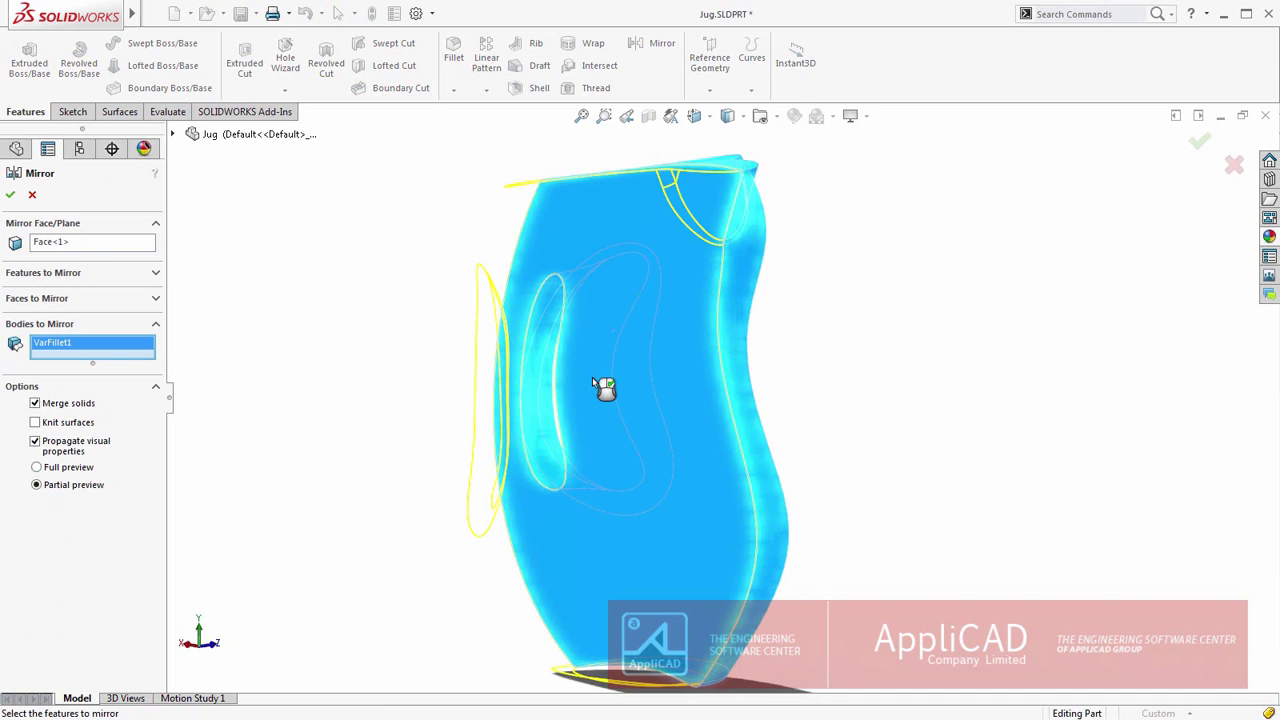
pyautogui.press('Return')
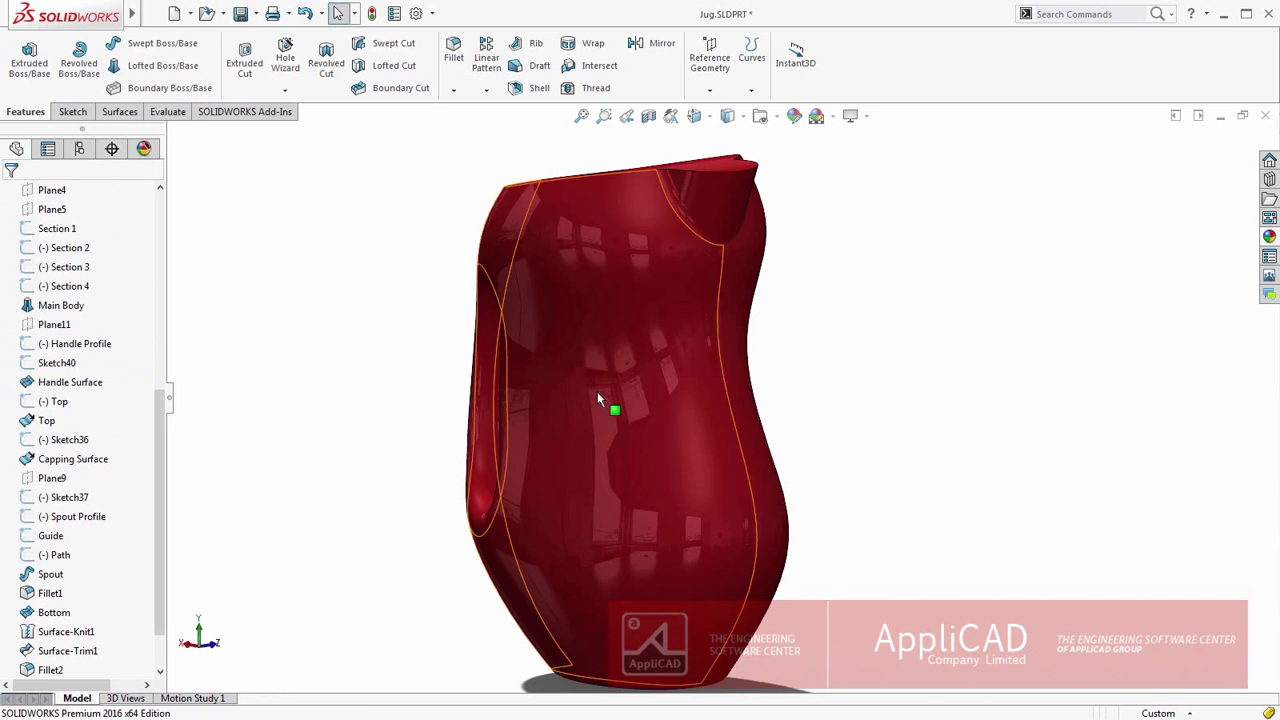
pyautogui.moveTo(598, 413); pyautogui.dragTo(669, 423, button='middle')
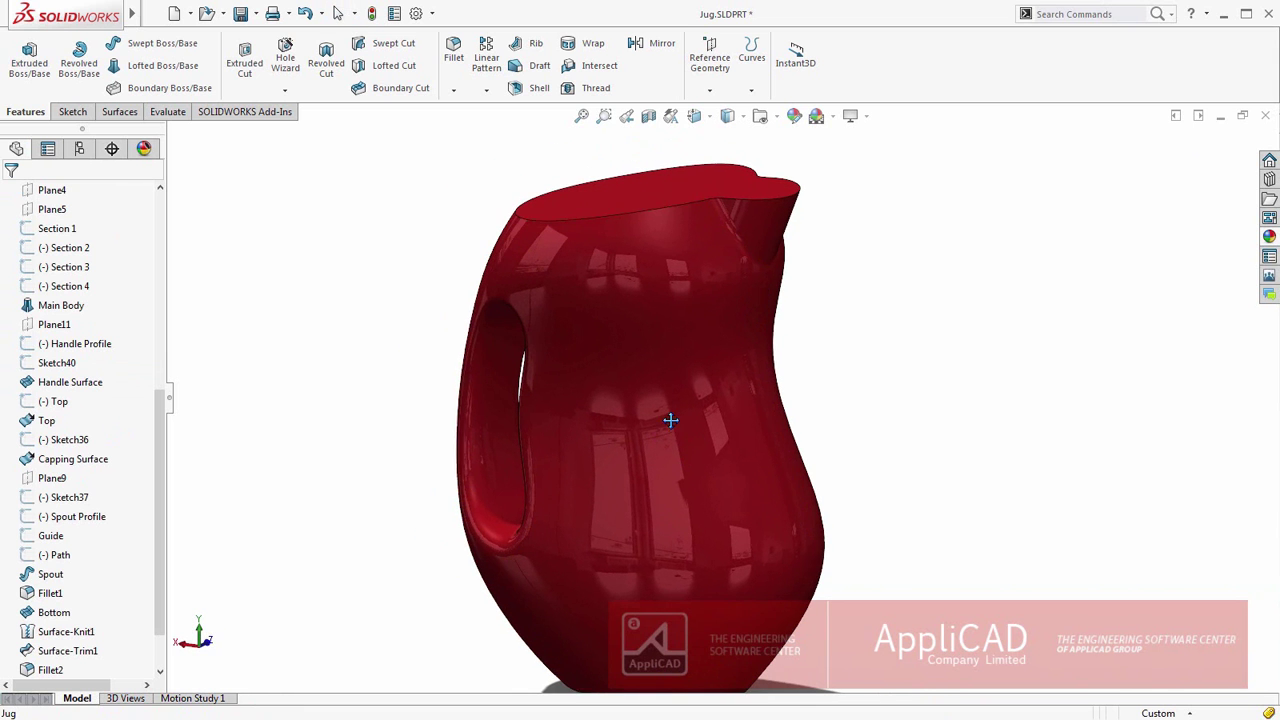
# - Shell the jug to 1.5 mm thickness with the top face removed, then reorient the view
pyautogui.press('s')
pyautogui.click(341, 393)
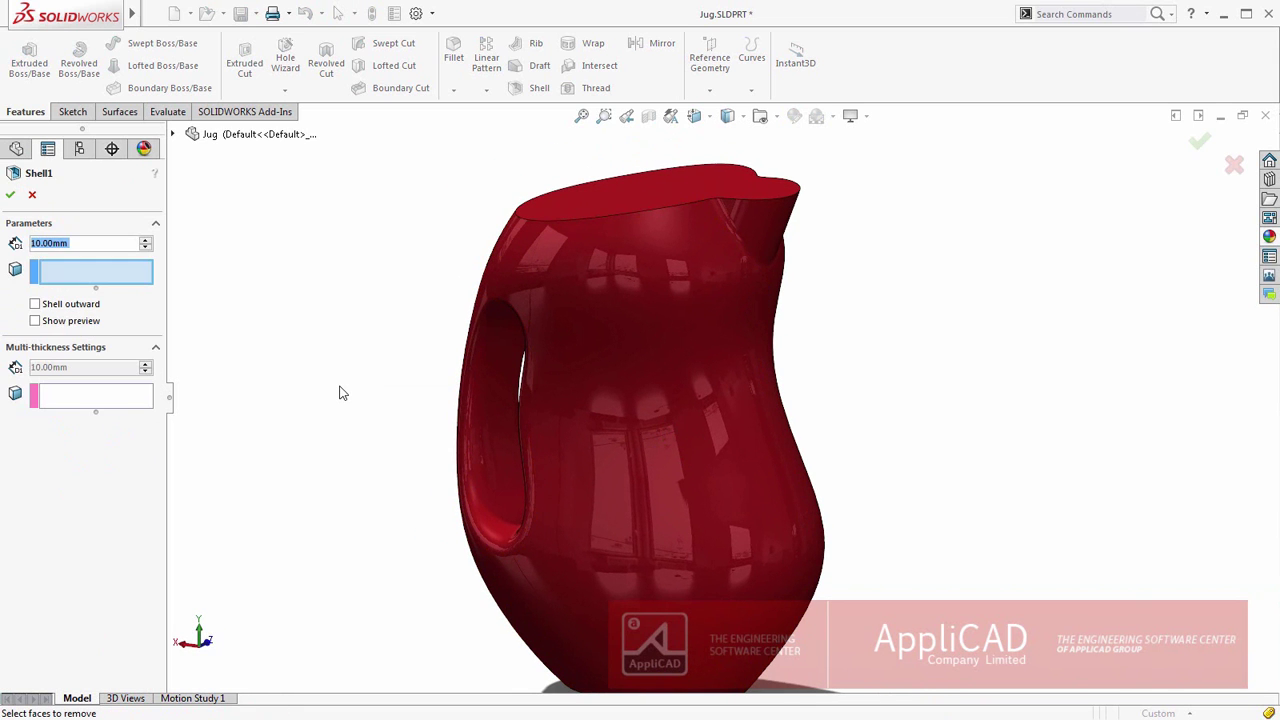
pyautogui.write('1.5')
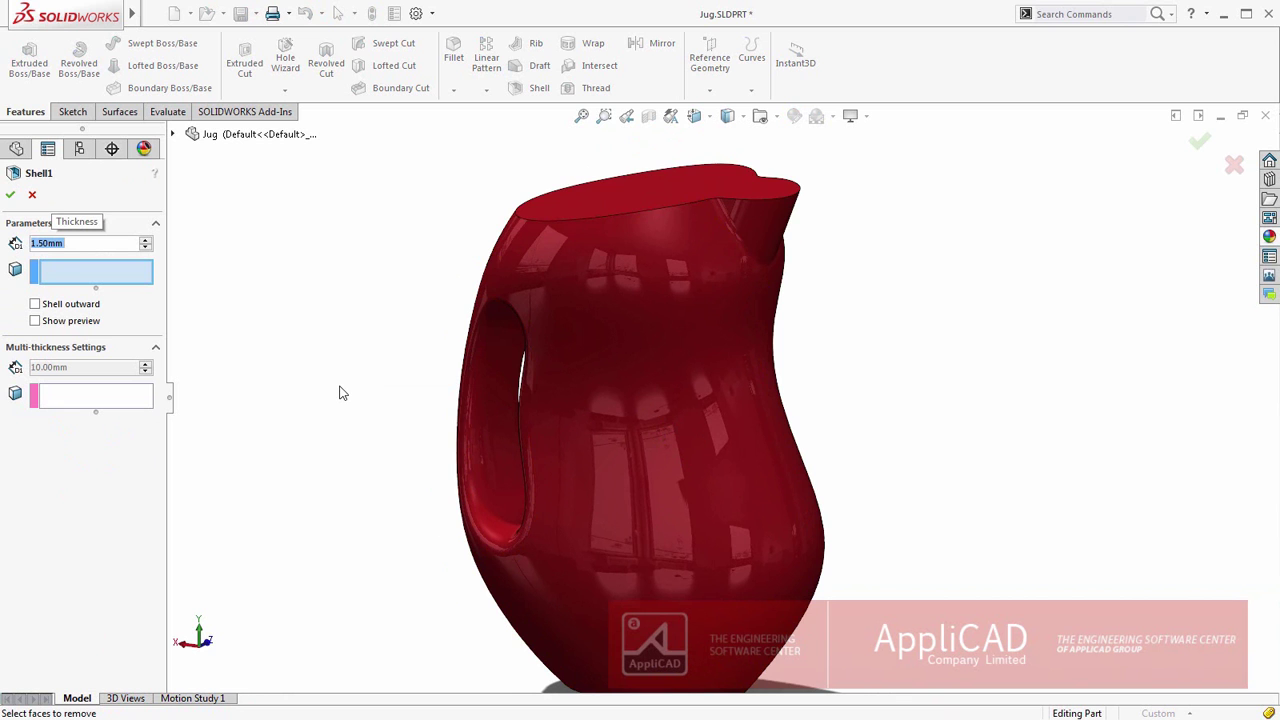
pyautogui.click(596, 203)
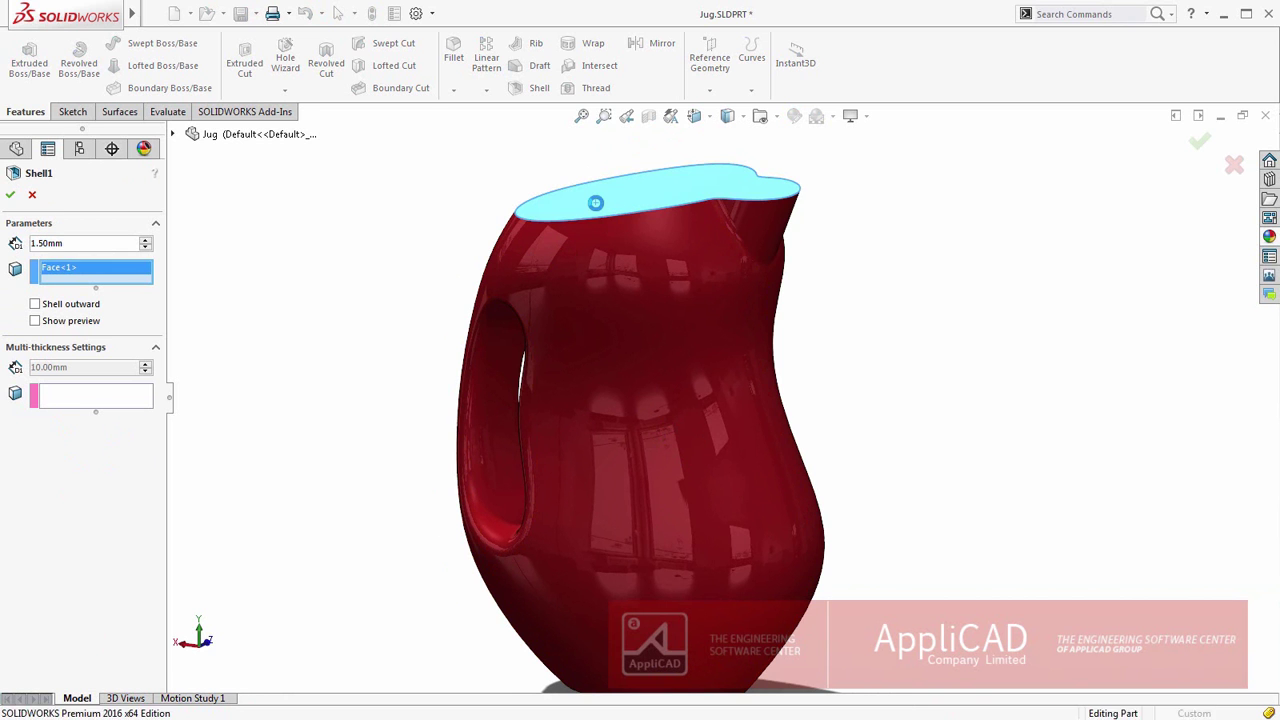
pyautogui.press('Return')
pyautogui.moveTo(768, 380)
pyautogui.mouseDown(button='middle')
pyautogui.moveTo(823, 374)
pyautogui.moveTo(729, 443)
pyautogui.moveTo(711, 374)
pyautogui.moveTo(713, 386)
pyautogui.mouseUp(button='middle')
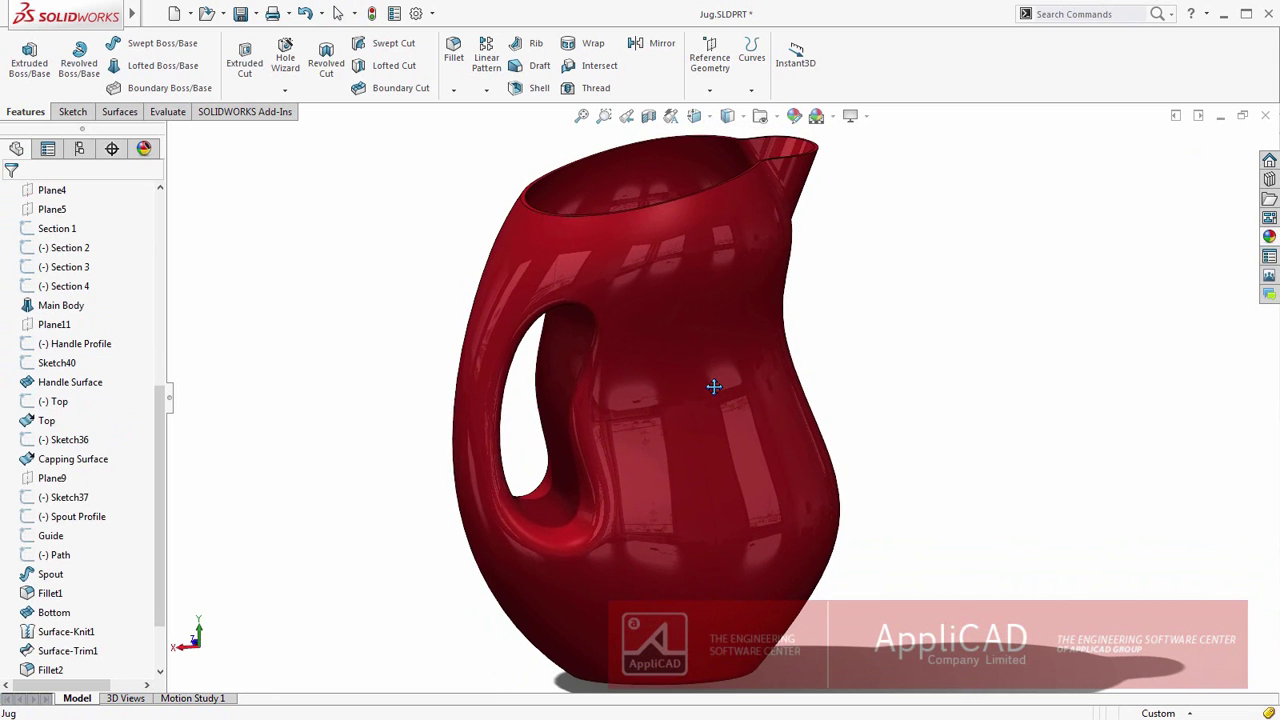
pyautogui.moveTo(165, 418); pyautogui.dragTo(173, 222)
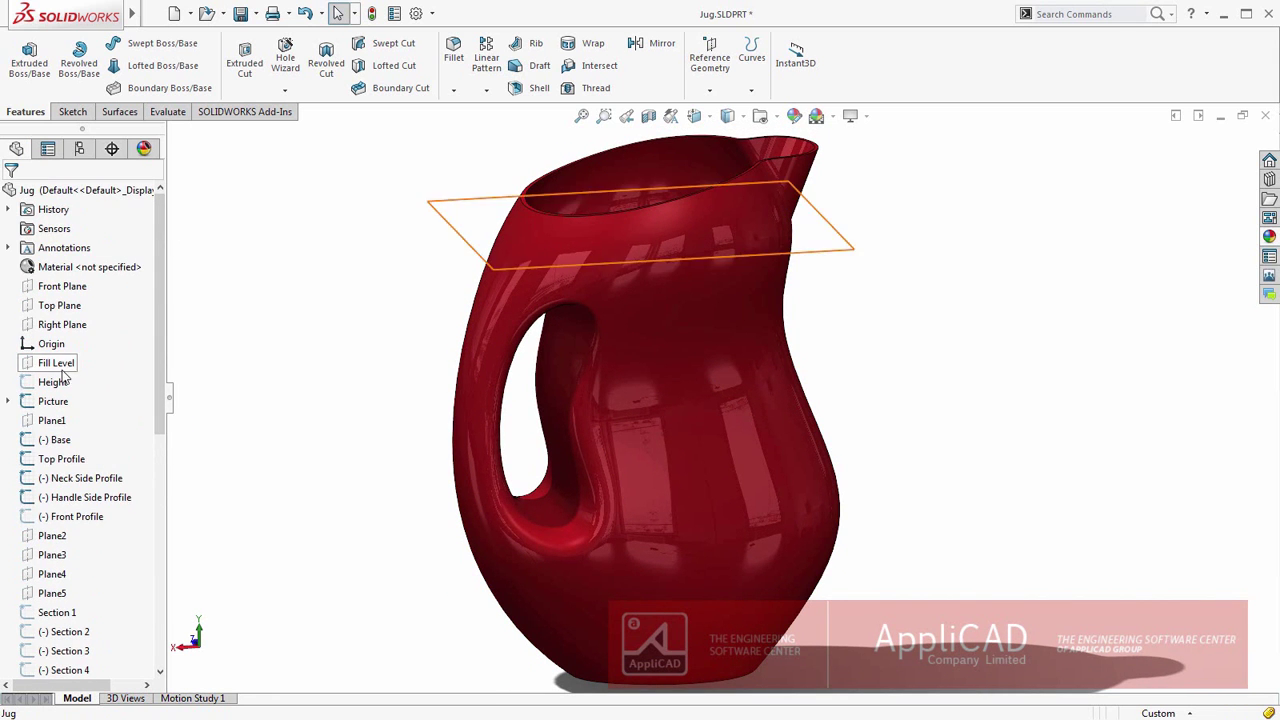
# - Intersect the Fill Level plane with Shell1, keeping internal regions, to add a liquid-fill body
pyautogui.click(60, 368)
pyautogui.press('s')
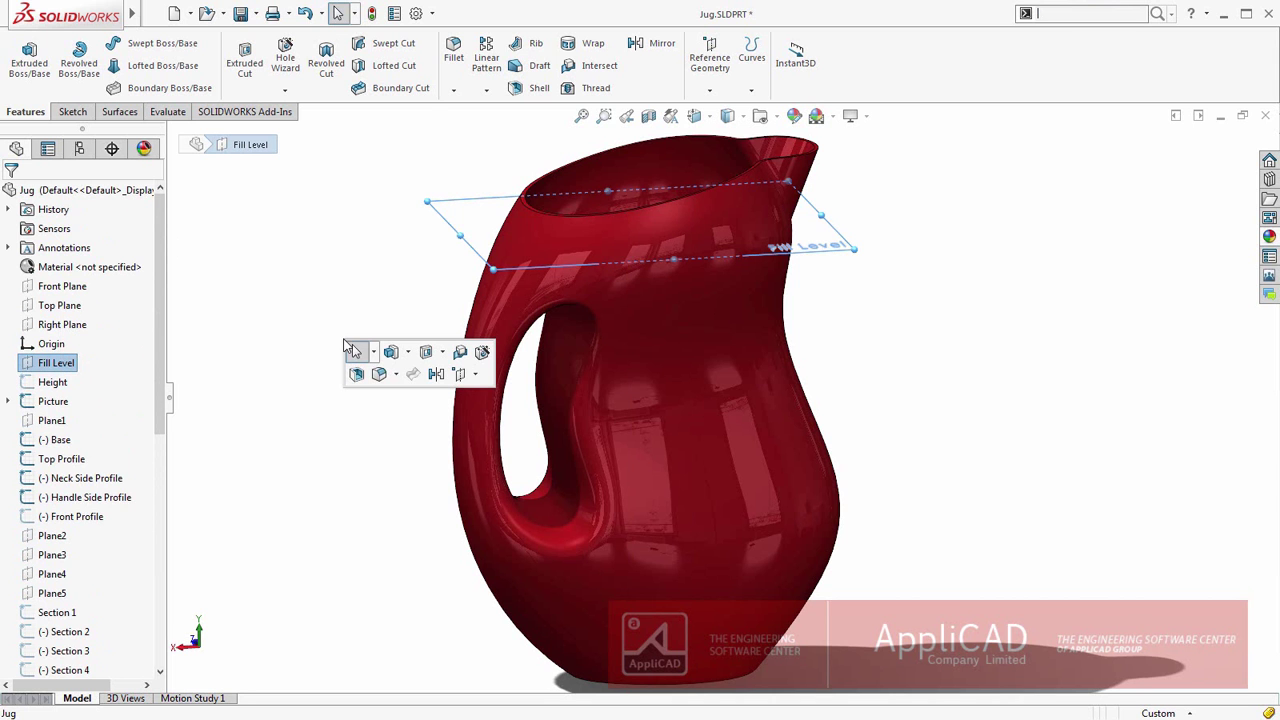
pyautogui.click(460, 351)
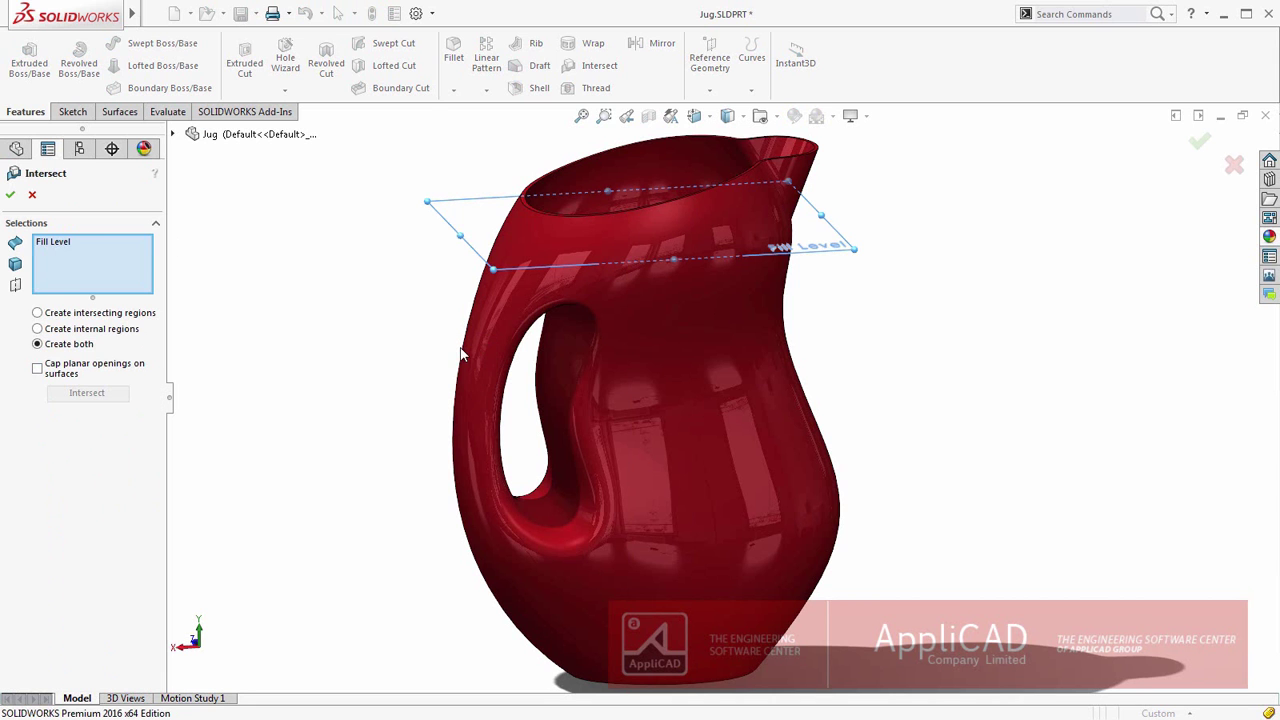
pyautogui.click(483, 351)
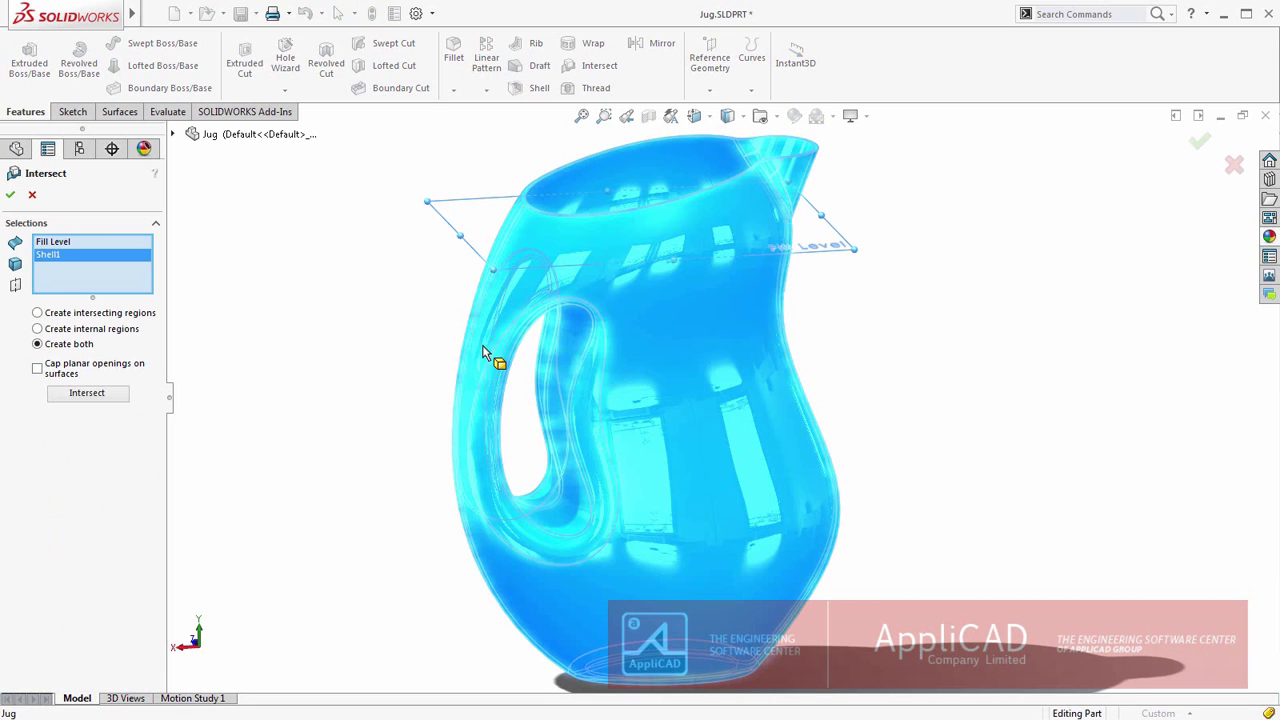
pyautogui.click(78, 331)
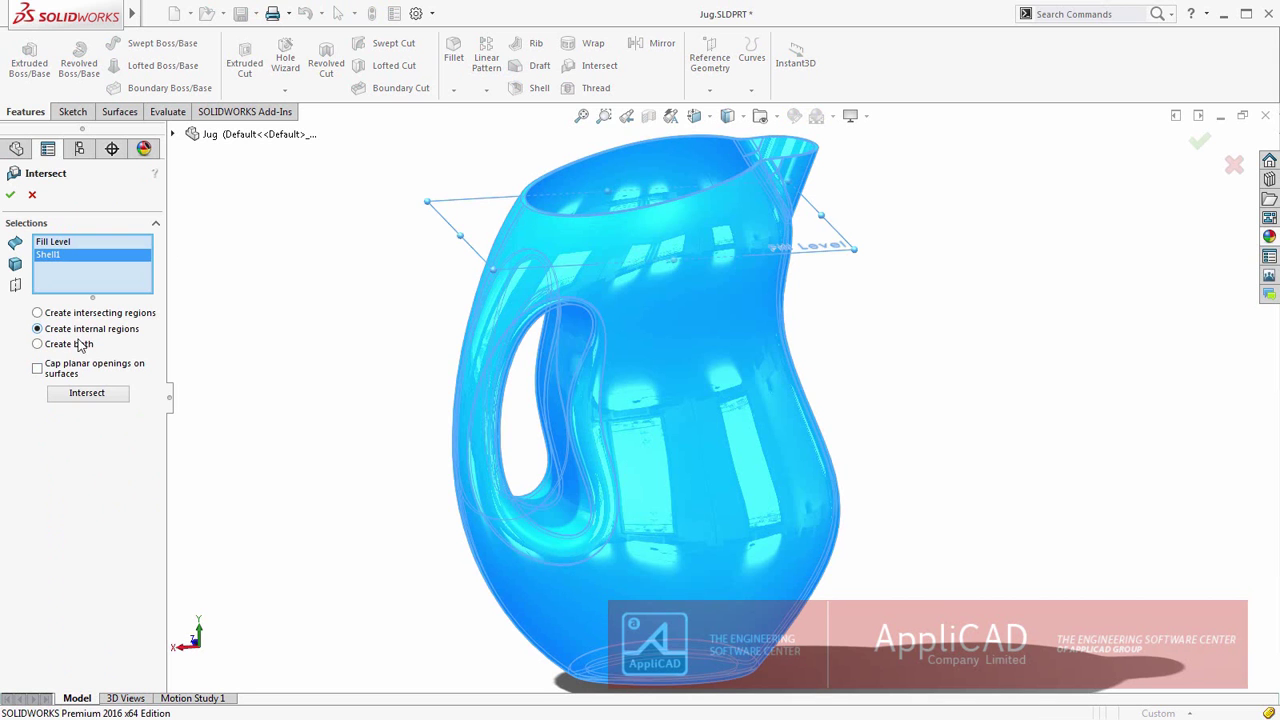
pyautogui.click(83, 397)
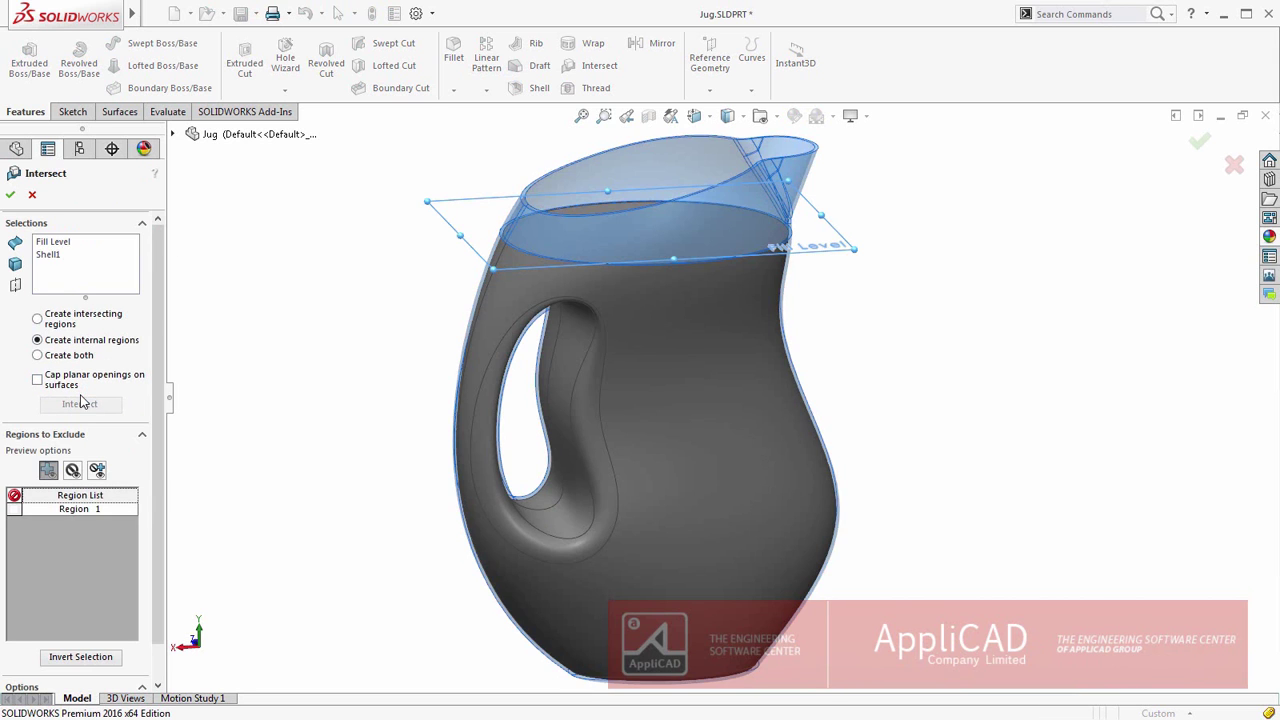
pyautogui.moveTo(586, 457); pyautogui.dragTo(614, 366, button='middle')
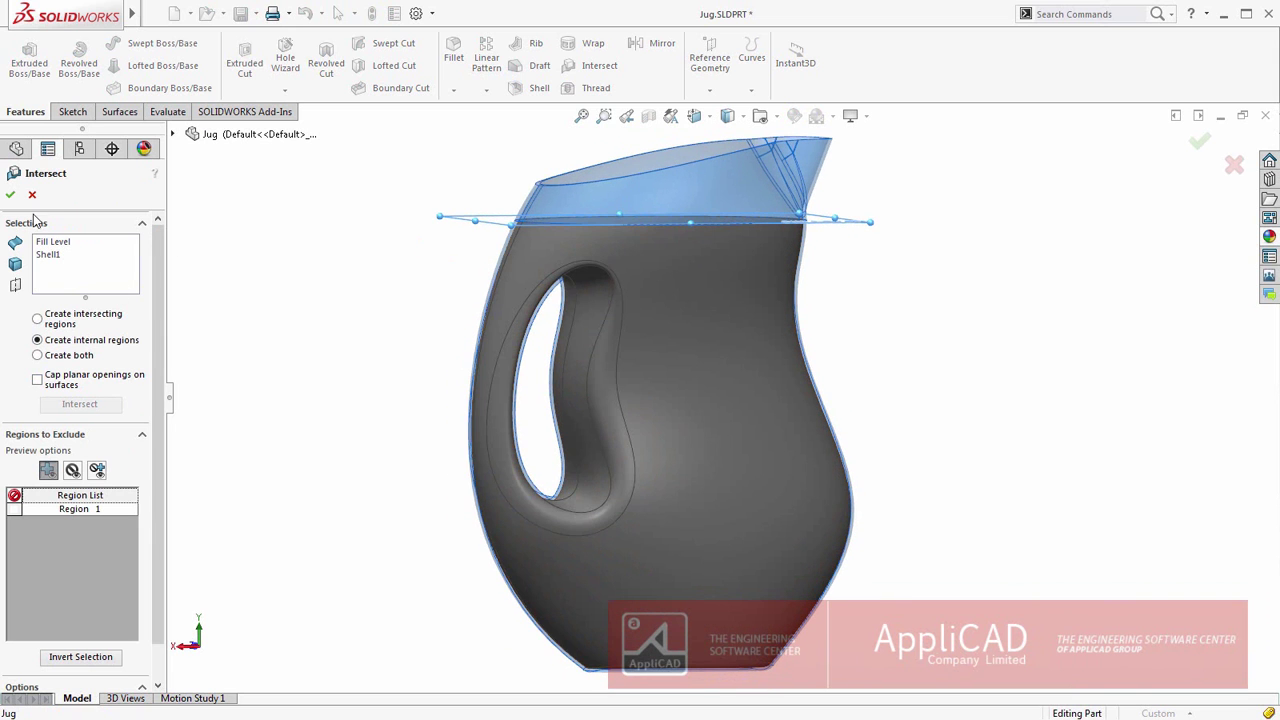
pyautogui.click(11, 195)
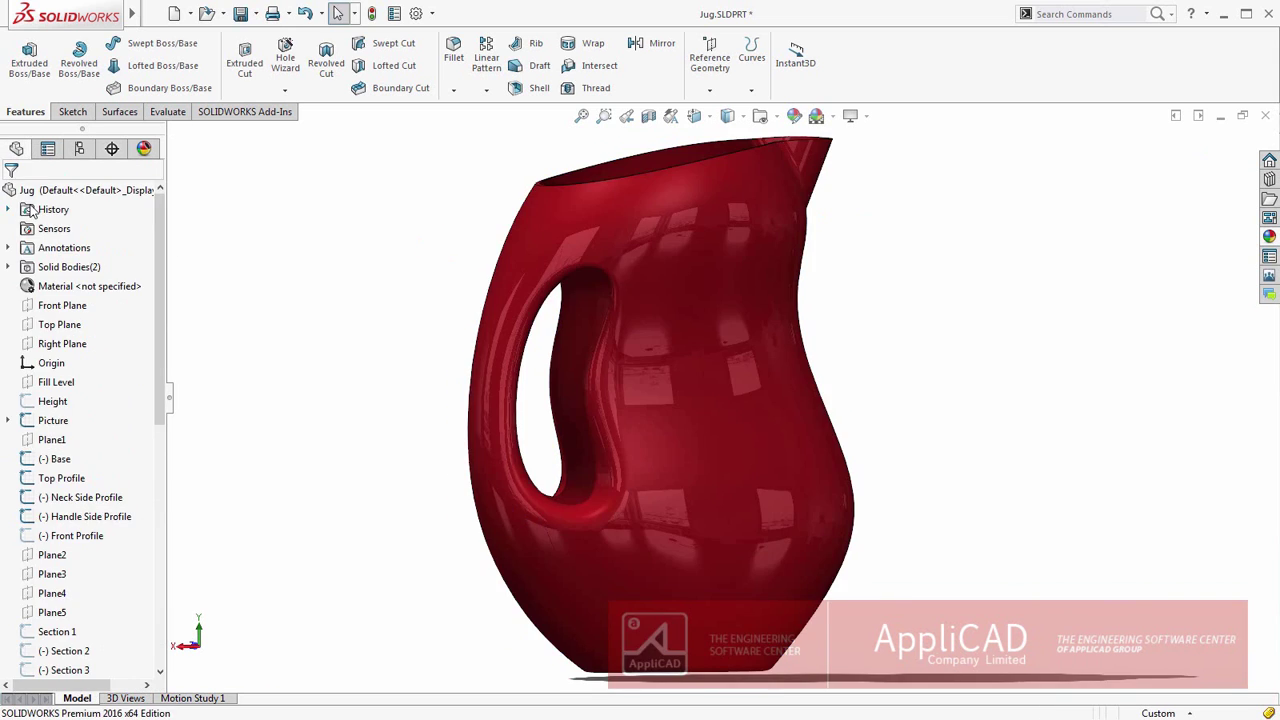
# - Measure the Intersect1 body in Mass Properties, reading a volume of 1.95 liters
pyautogui.click(634, 419)
pyautogui.press('Escape')
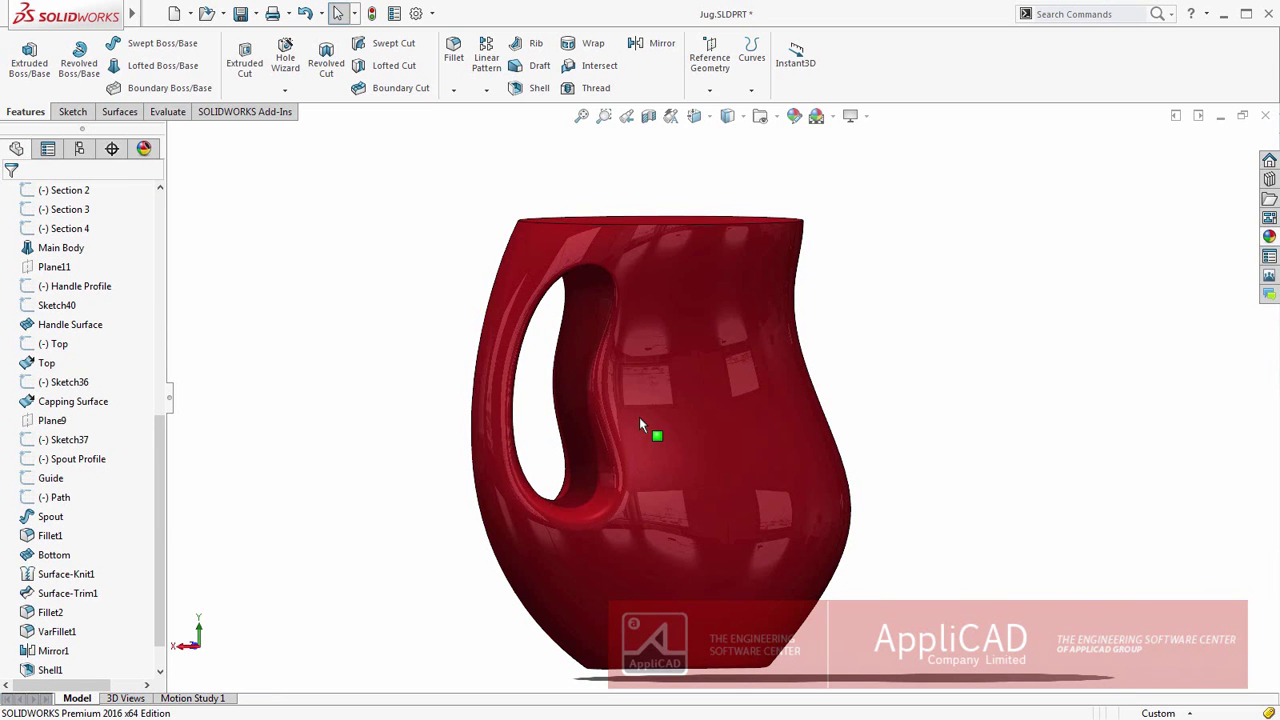
pyautogui.click(168, 112)
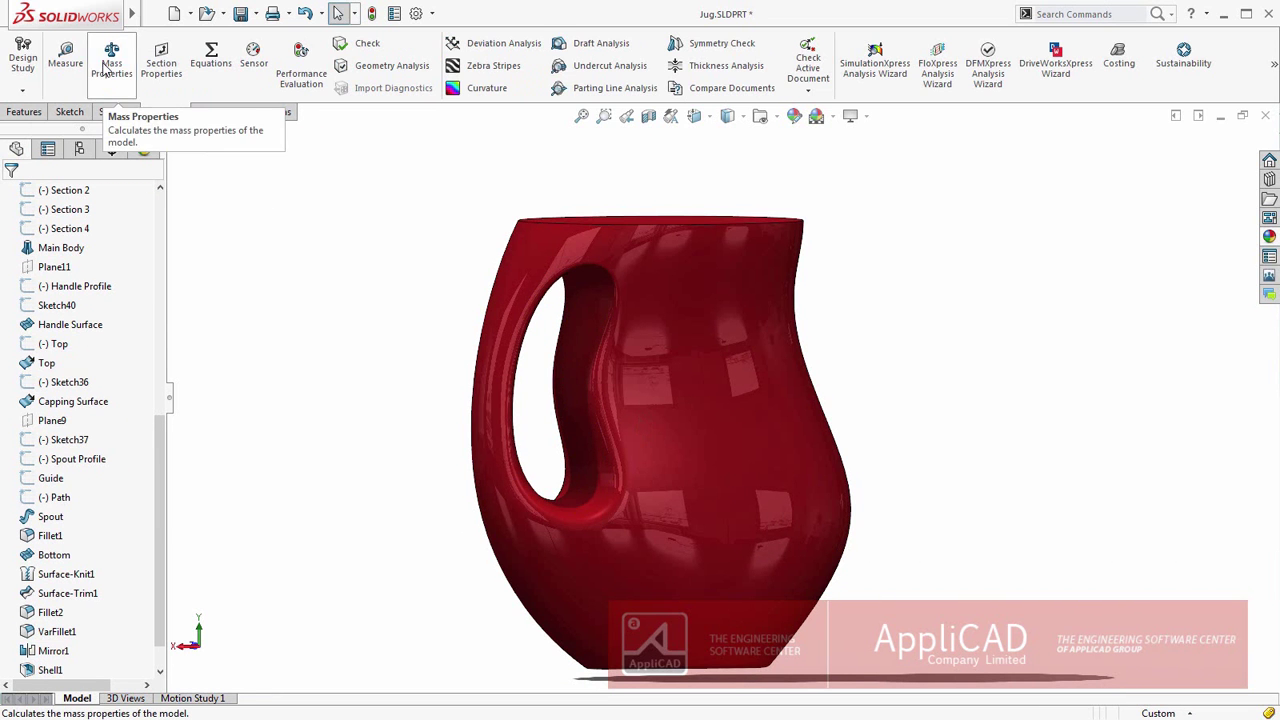
pyautogui.click(111, 58)
pyautogui.click(718, 400)
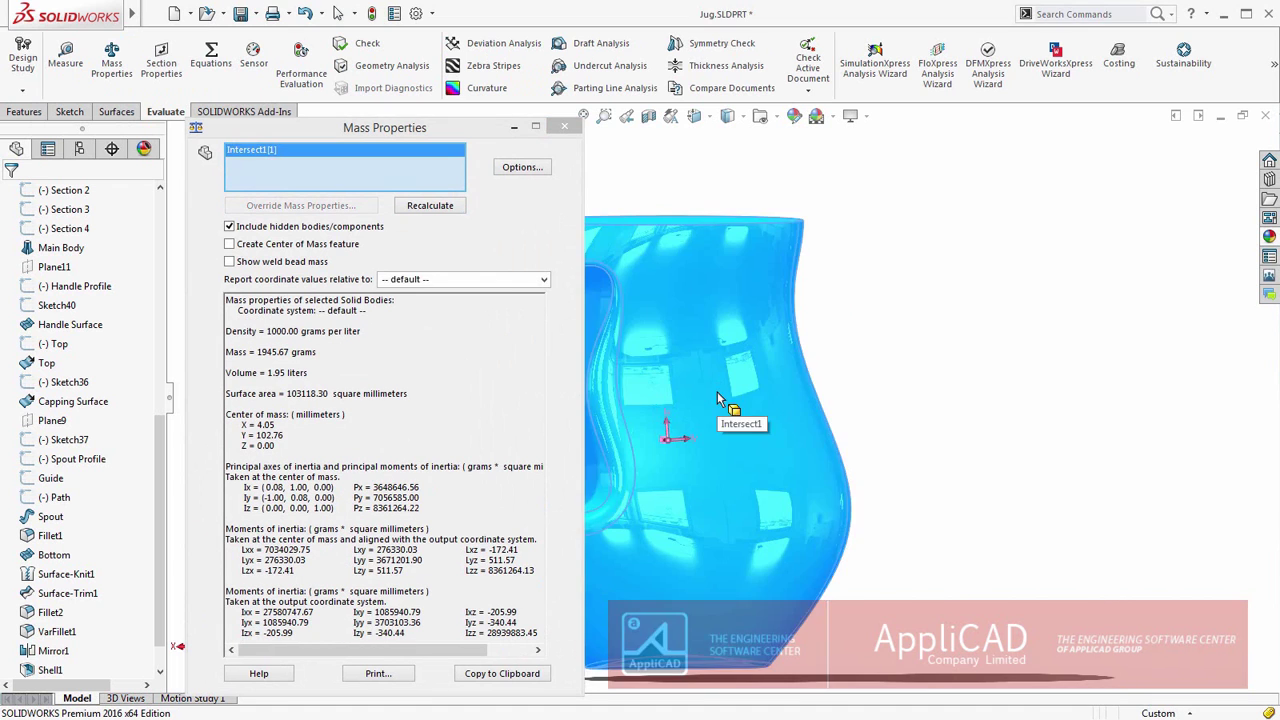
pyautogui.click(311, 380)
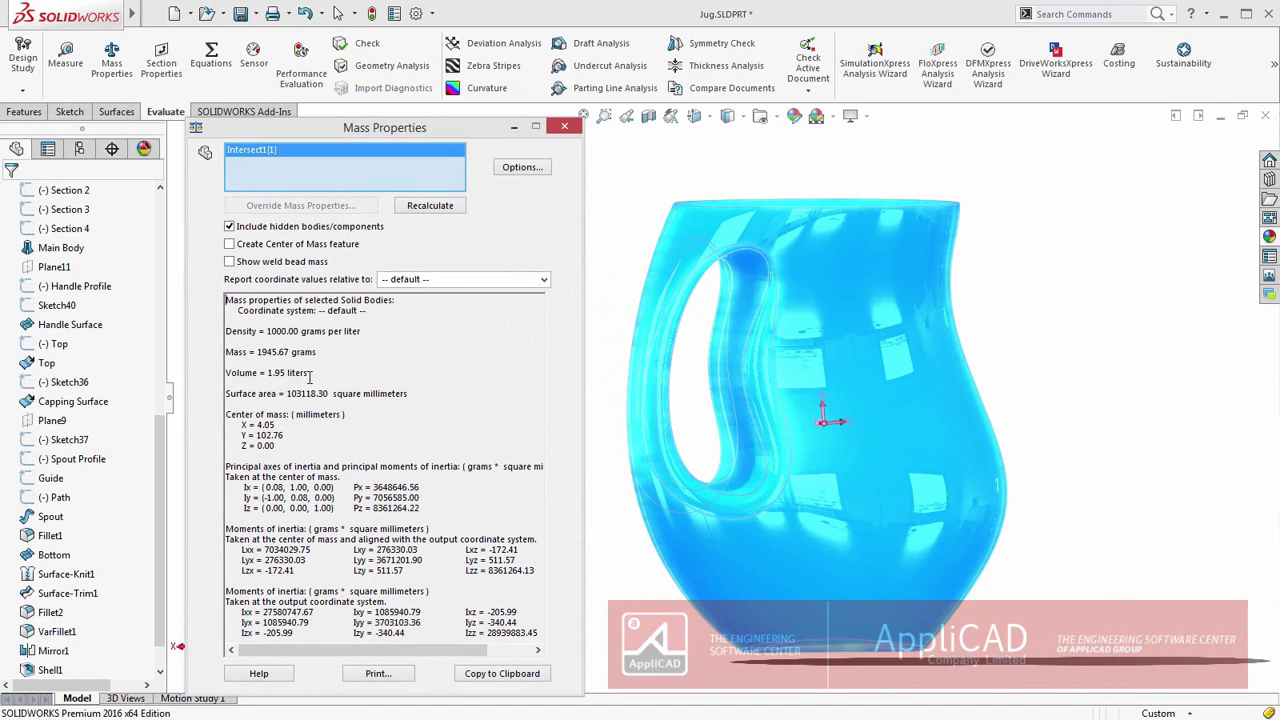
pyautogui.moveTo(295, 377); pyautogui.dragTo(239, 377)
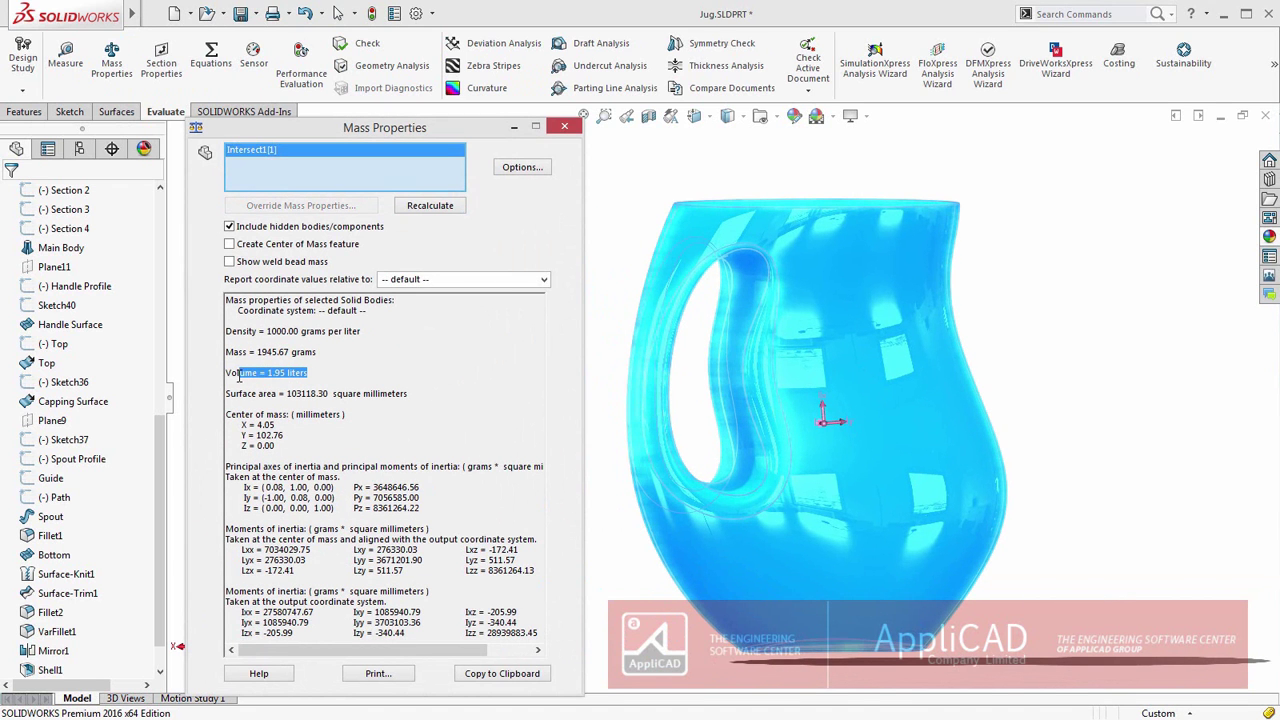
pyautogui.press('Escape')
# - Use Show Hidden to hide the fill-volume body and display the shelled jug again
pyautogui.click(400, 400)
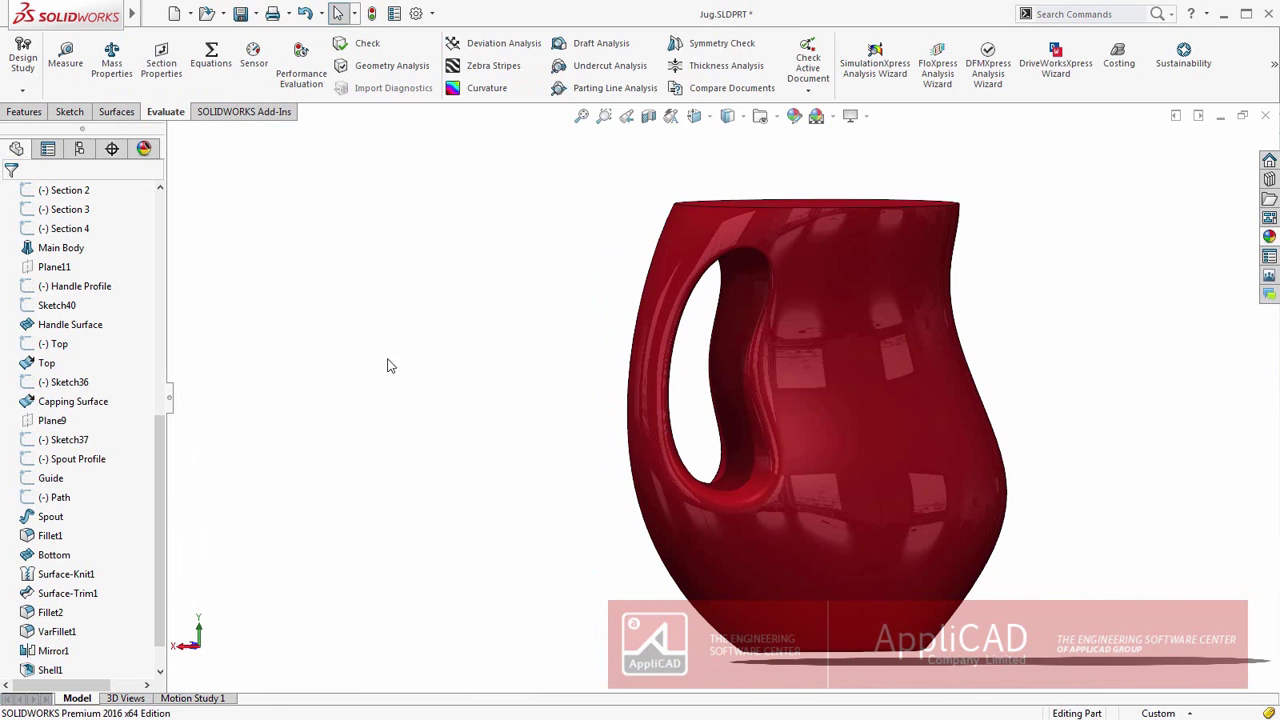
pyautogui.rightClick(388, 385)
pyautogui.click(432, 610)
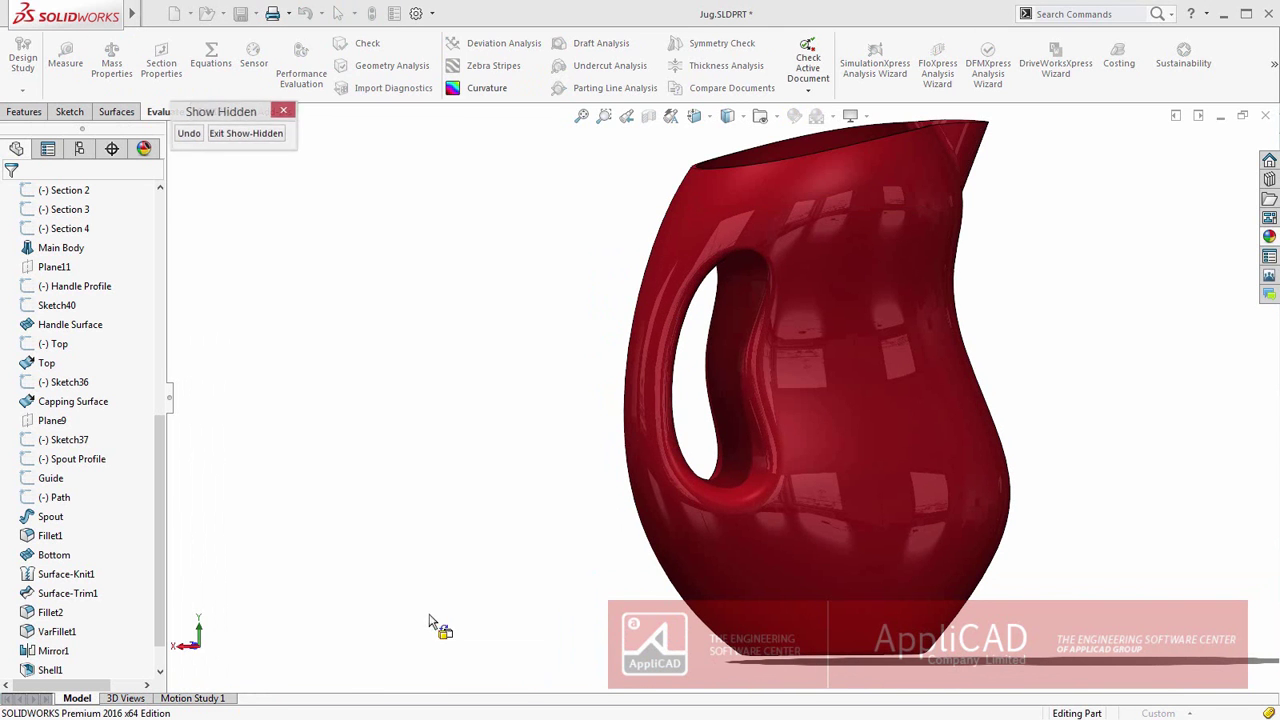
pyautogui.click(640, 385)
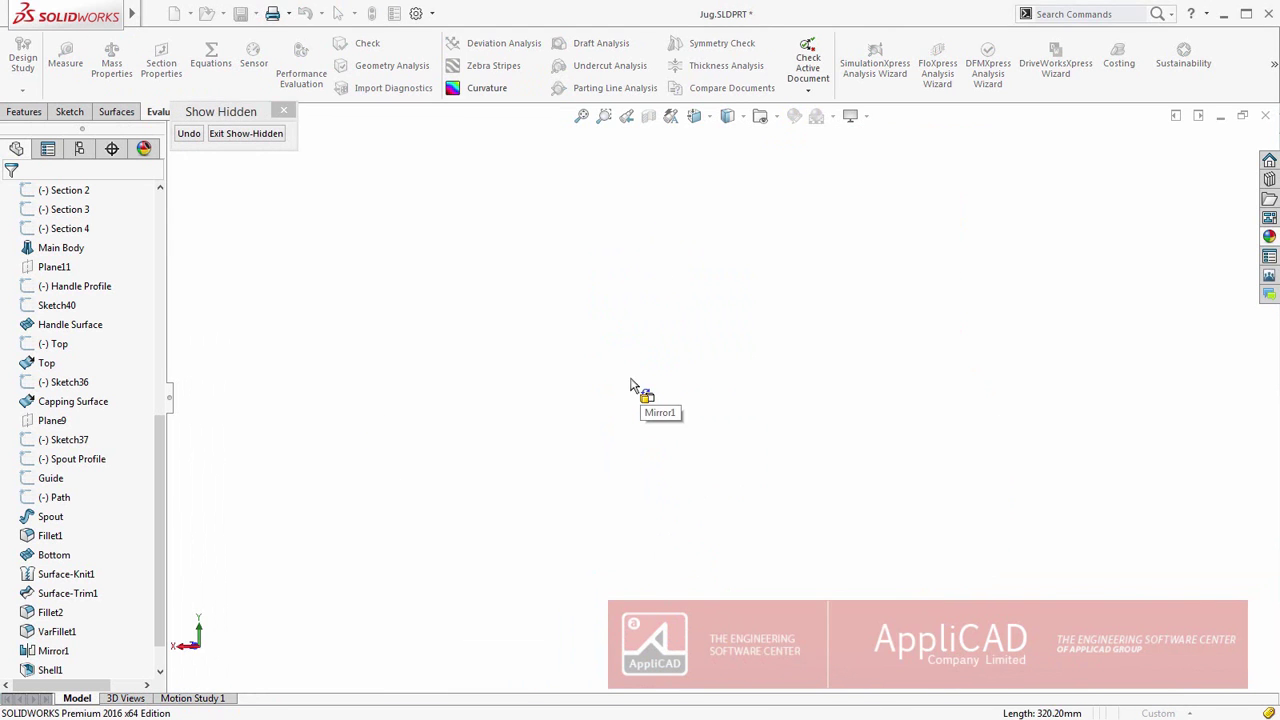
pyautogui.click(257, 133)
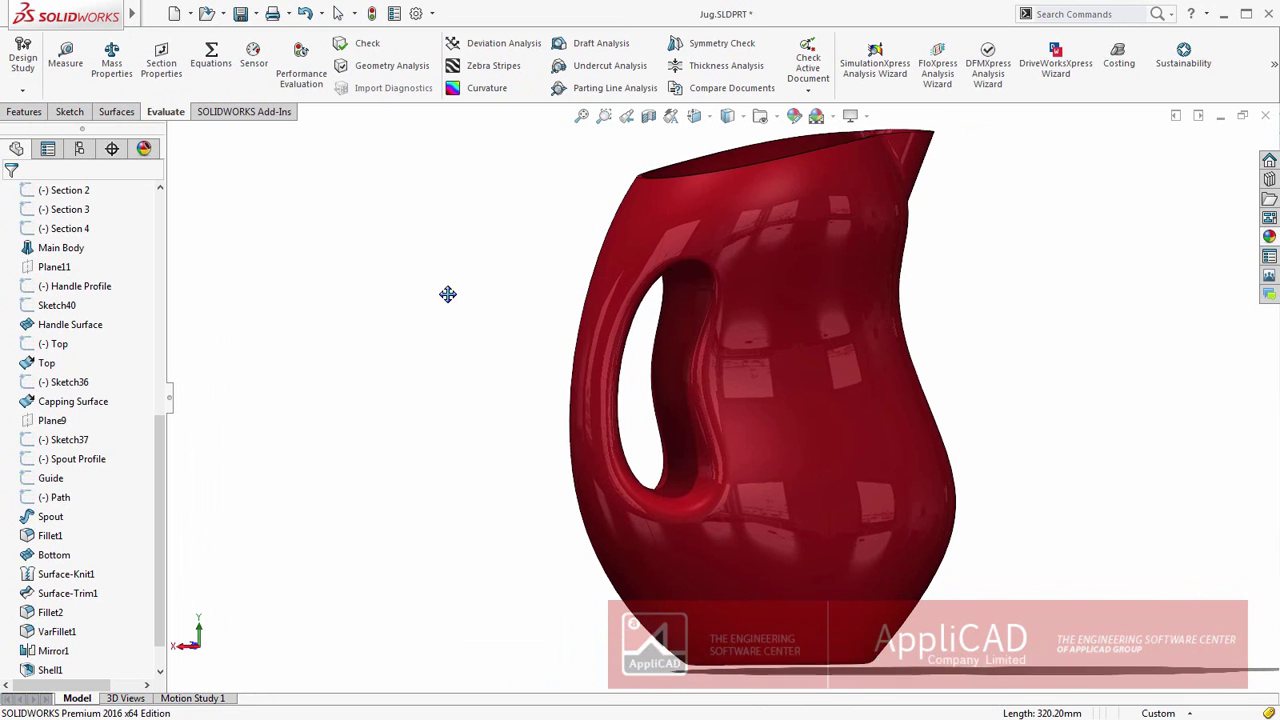